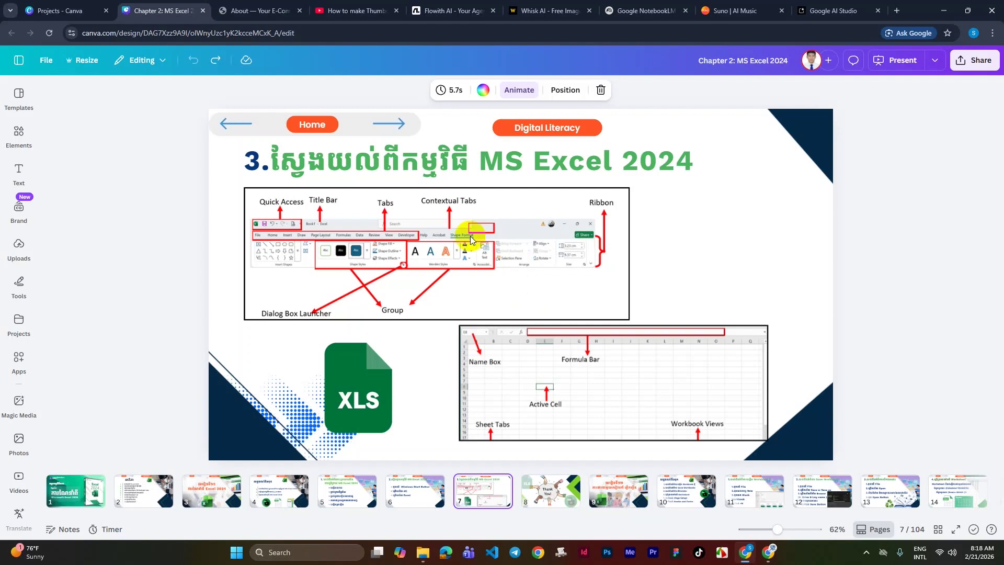
left_click(264, 159)
left_click(267, 160)
left_click_drag(278, 165, 706, 161)
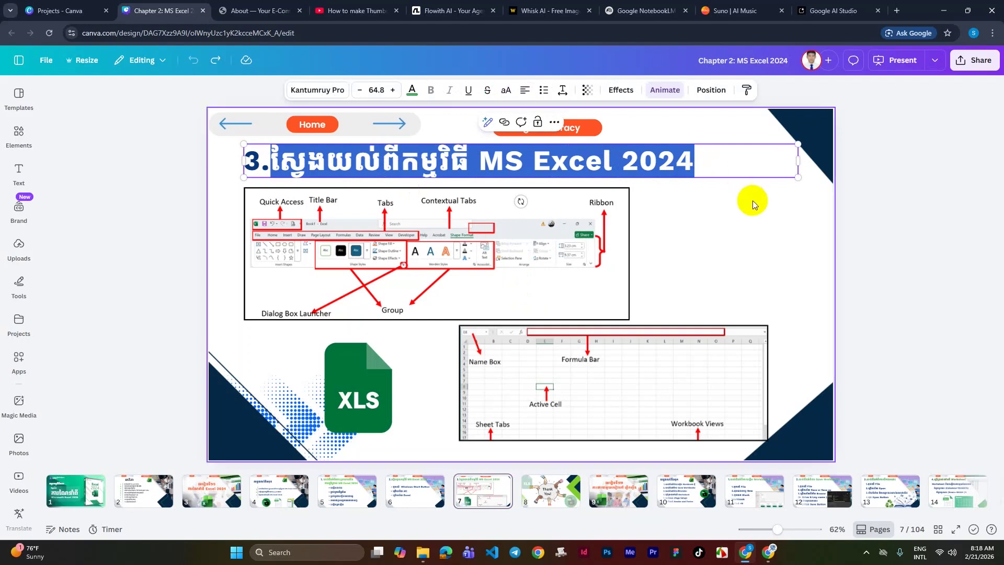
left_click(767, 231)
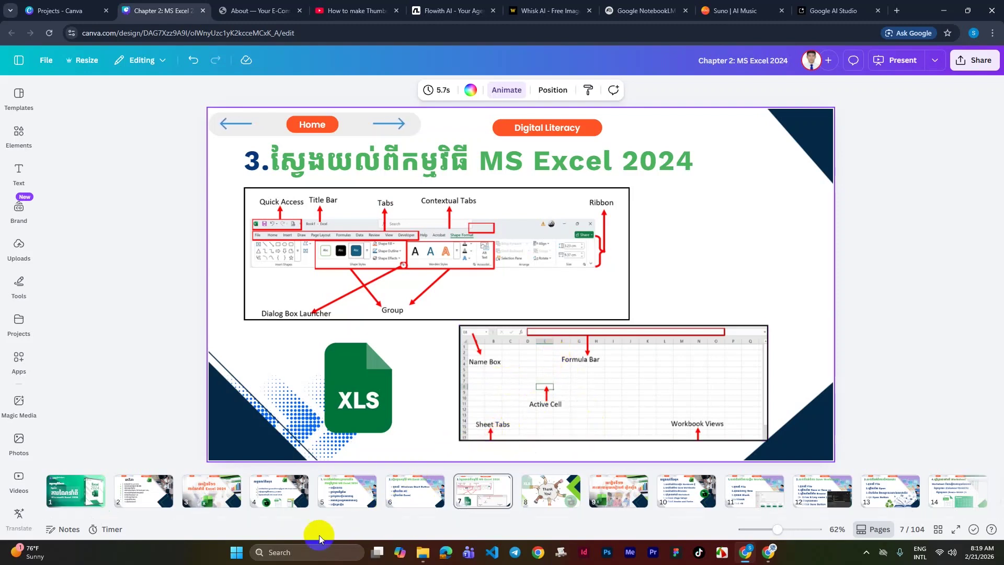
Switch to Excel and create a new blank workbook.
left_click(237, 553)
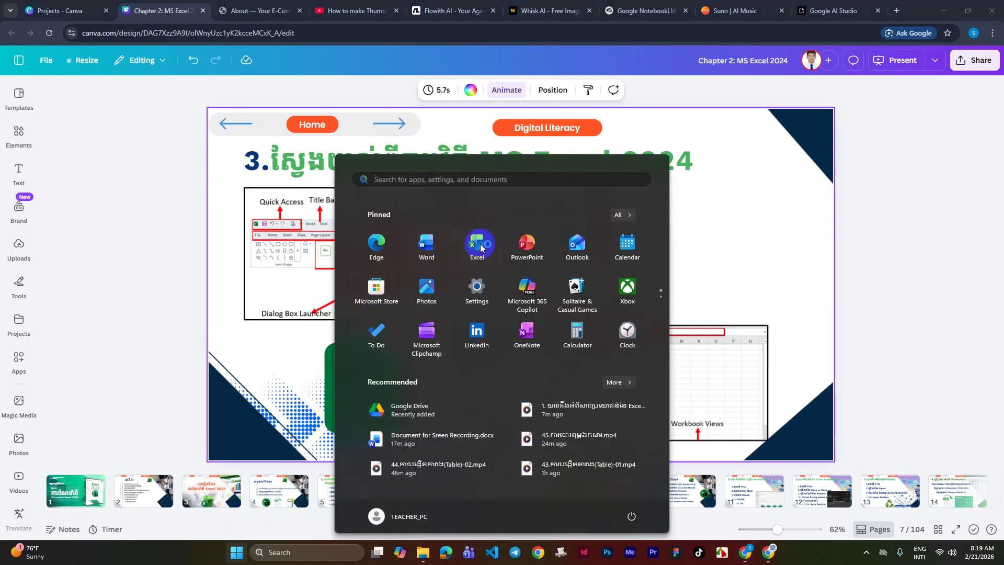
left_click(473, 250)
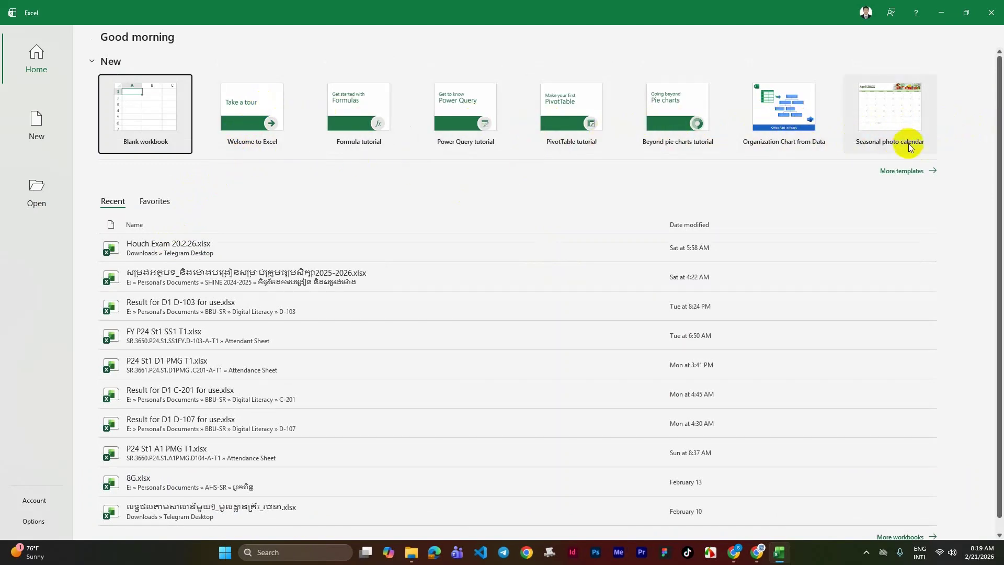
left_click(908, 175)
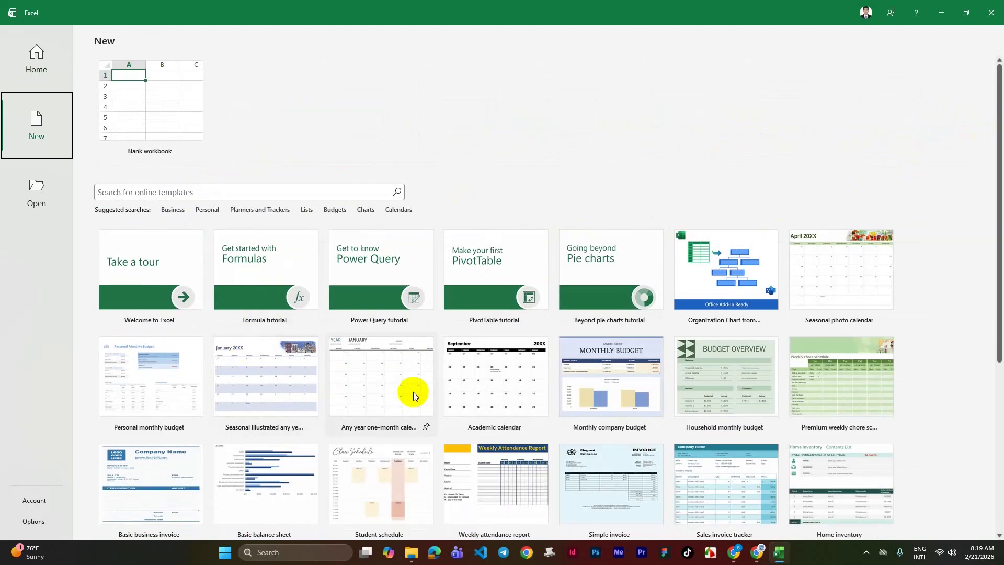
scroll(434, 387, "down", 1)
left_click(29, 52)
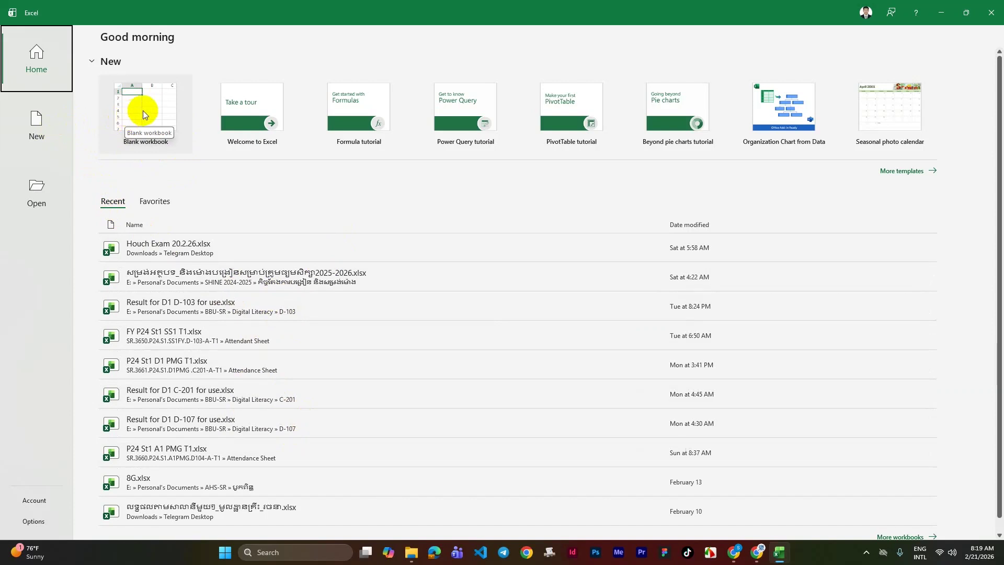
left_click(149, 123)
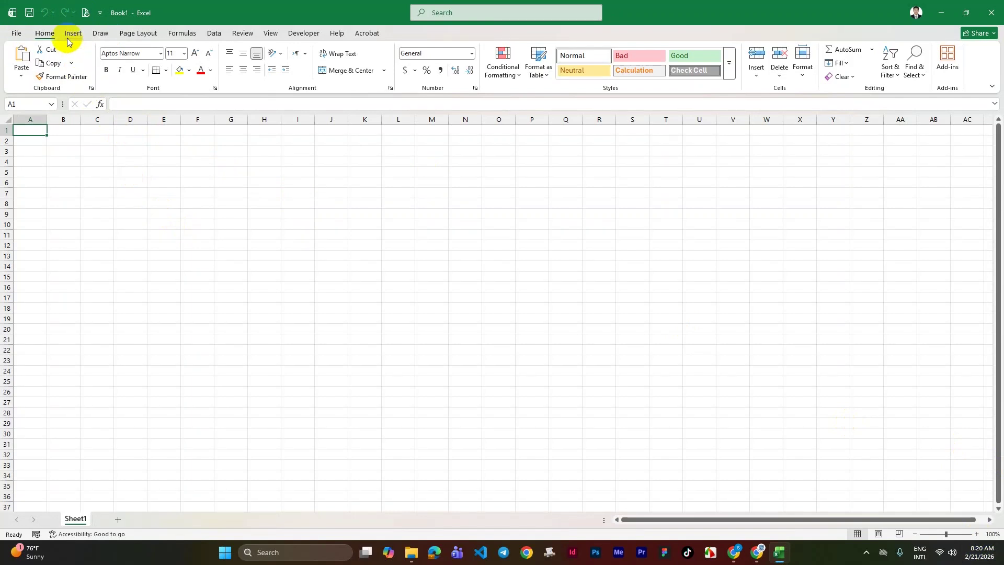
Bring up the save dialog for the new workbook and dismiss it without saving.
left_click(29, 13)
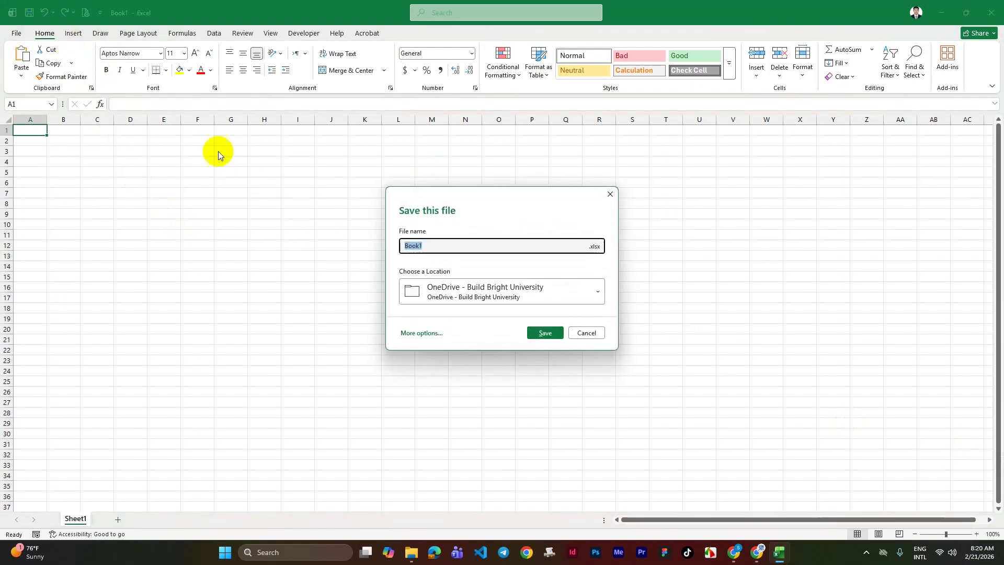
left_click(609, 194)
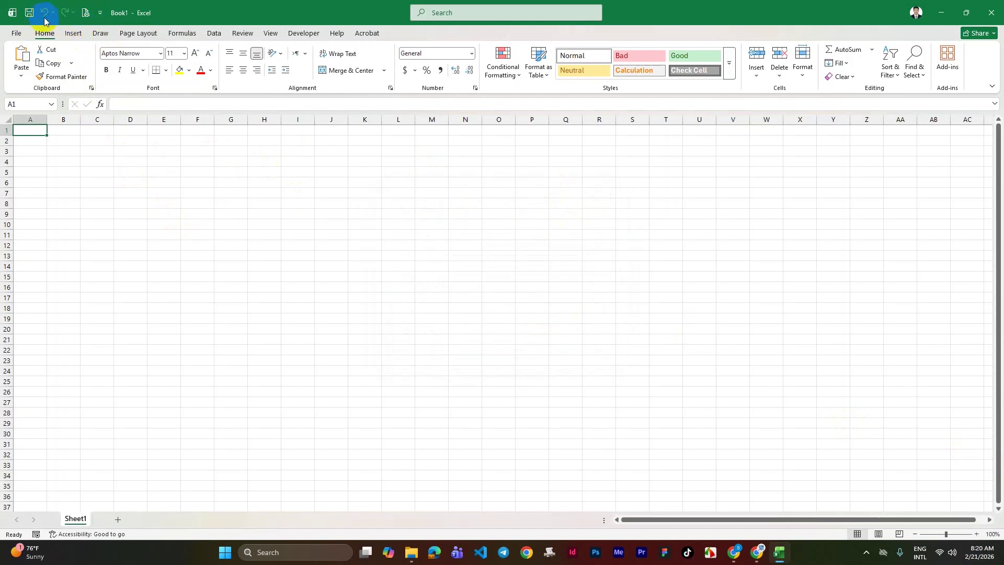
Add the New command to the Quick Access Toolbar.
left_click(100, 15)
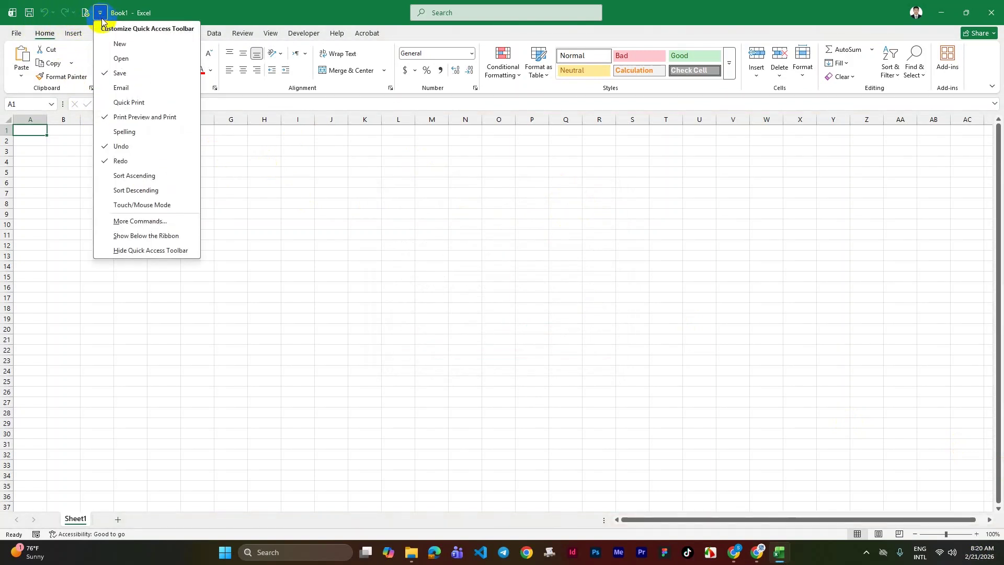
left_click(118, 43)
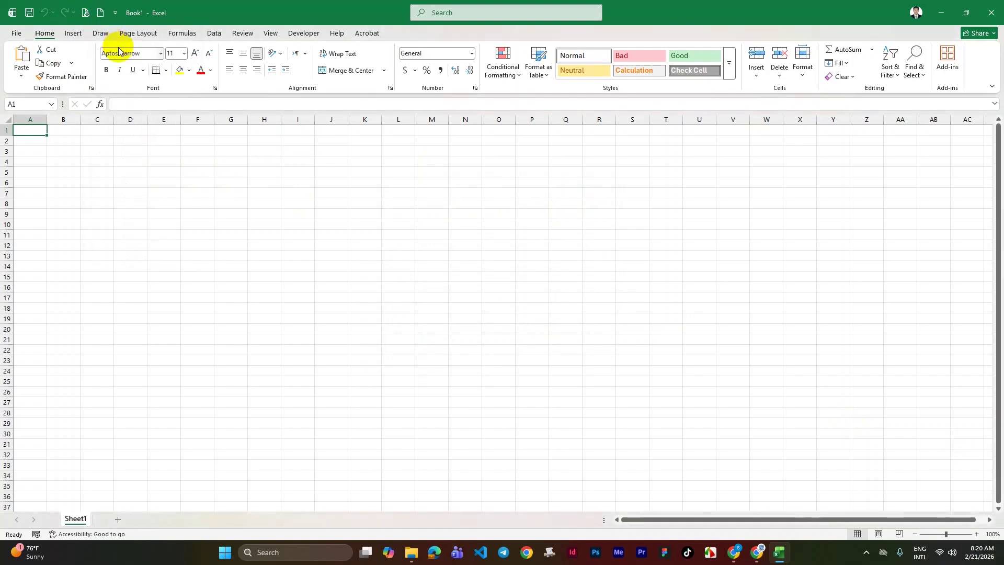
Add the Open command to the Quick Access Toolbar and remove it again.
left_click(113, 19)
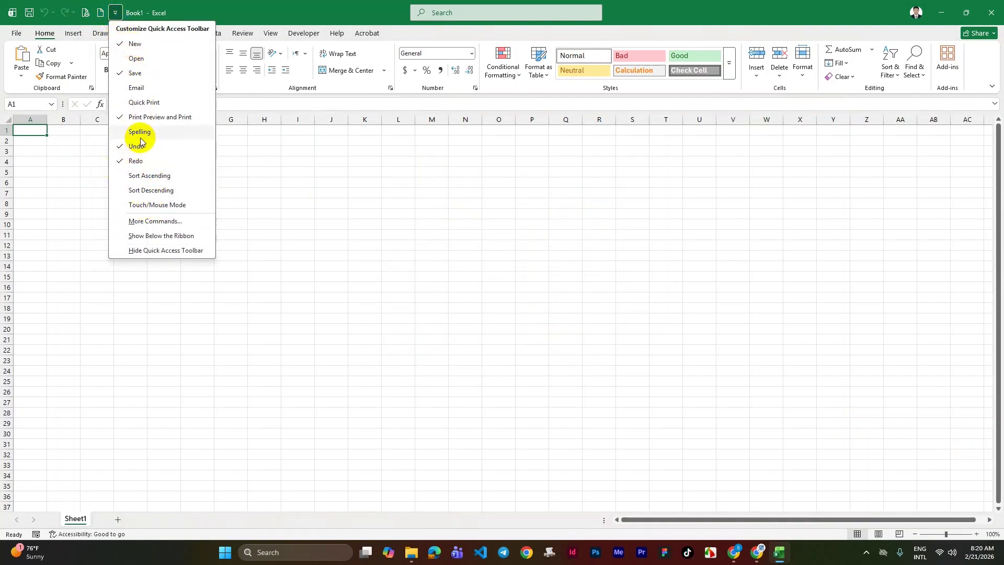
left_click(135, 59)
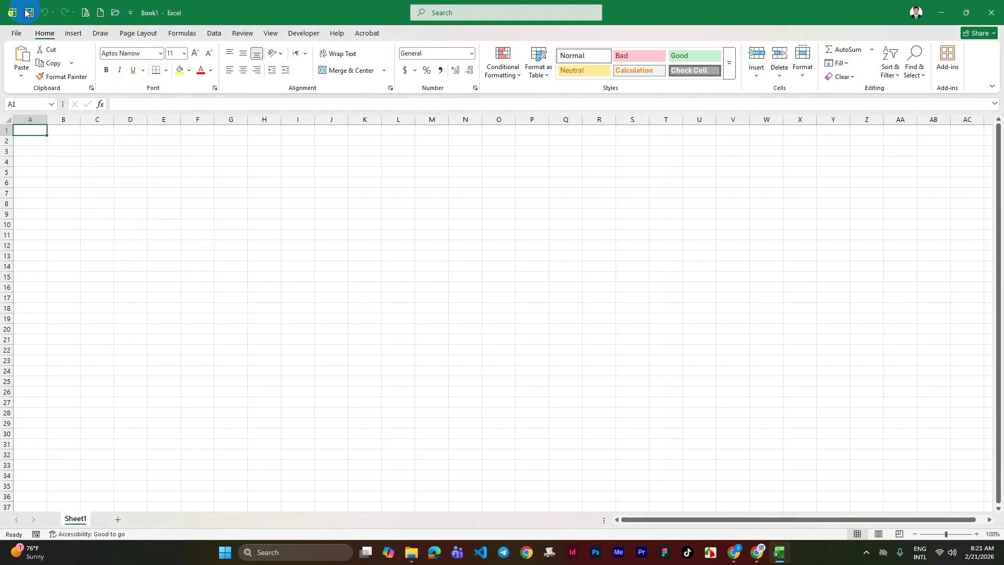
left_click(132, 14)
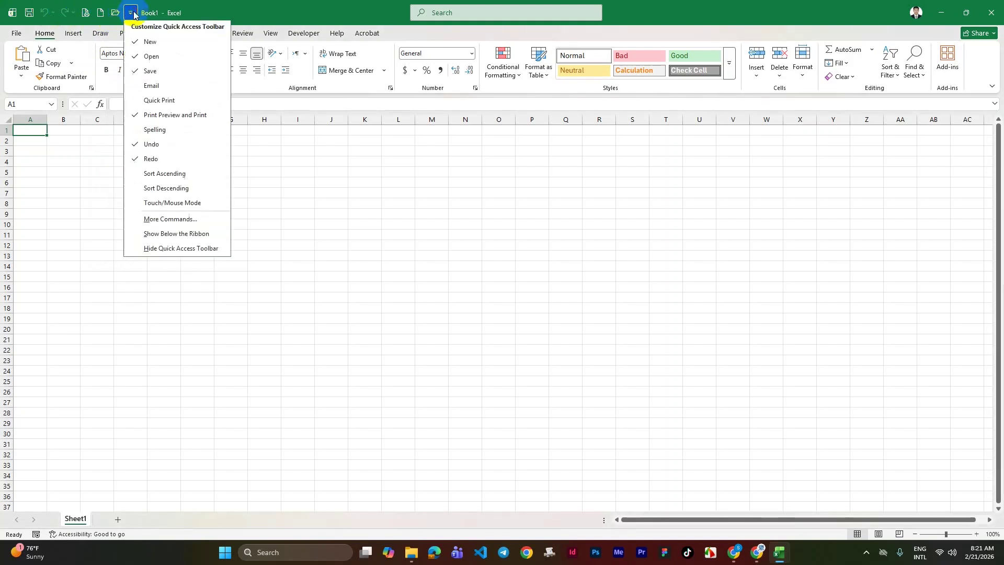
left_click(138, 59)
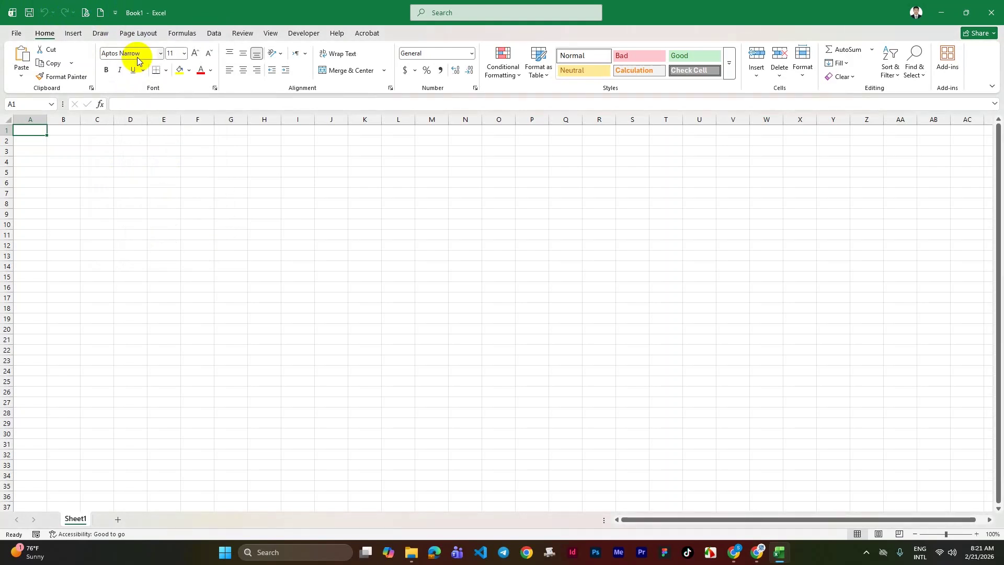
Add Calculate Now from the popular commands to the Quick Access Toolbar.
left_click(115, 14)
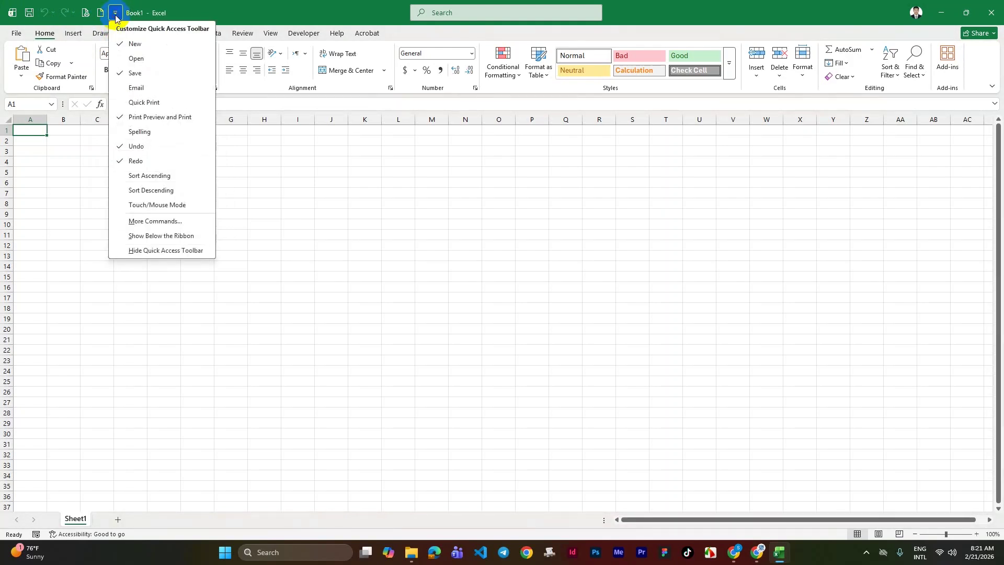
left_click(169, 224)
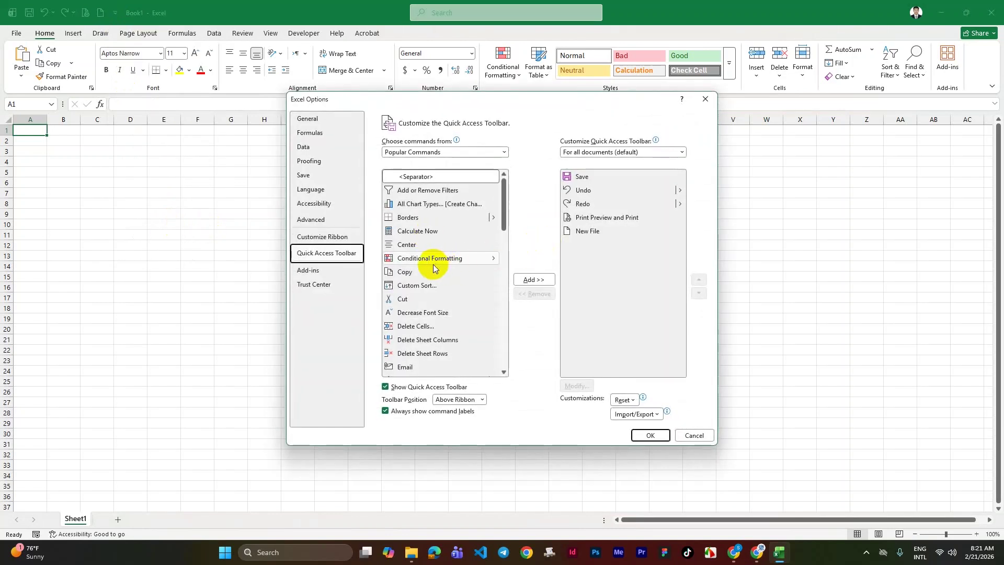
left_click(423, 237)
left_click(529, 280)
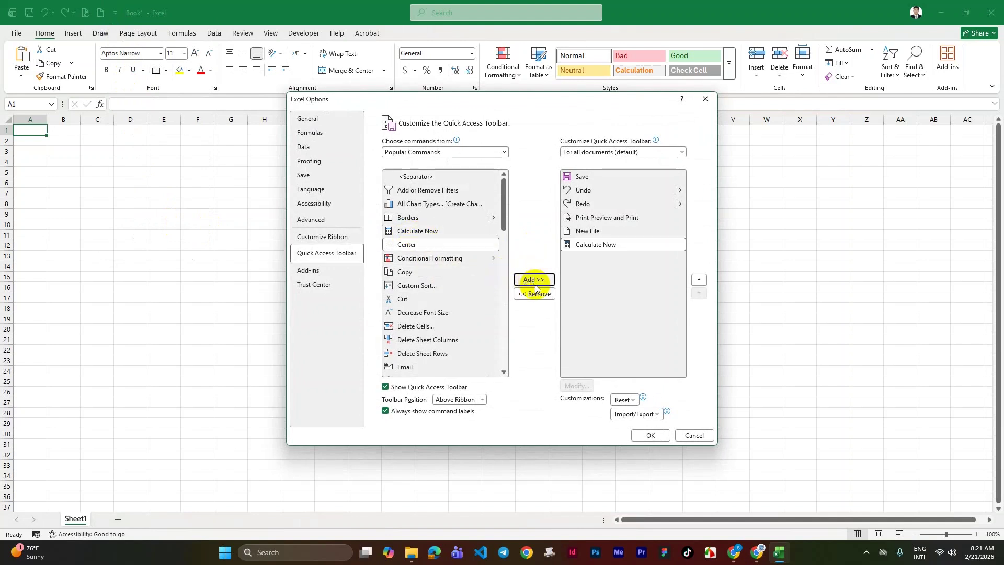
left_click(646, 438)
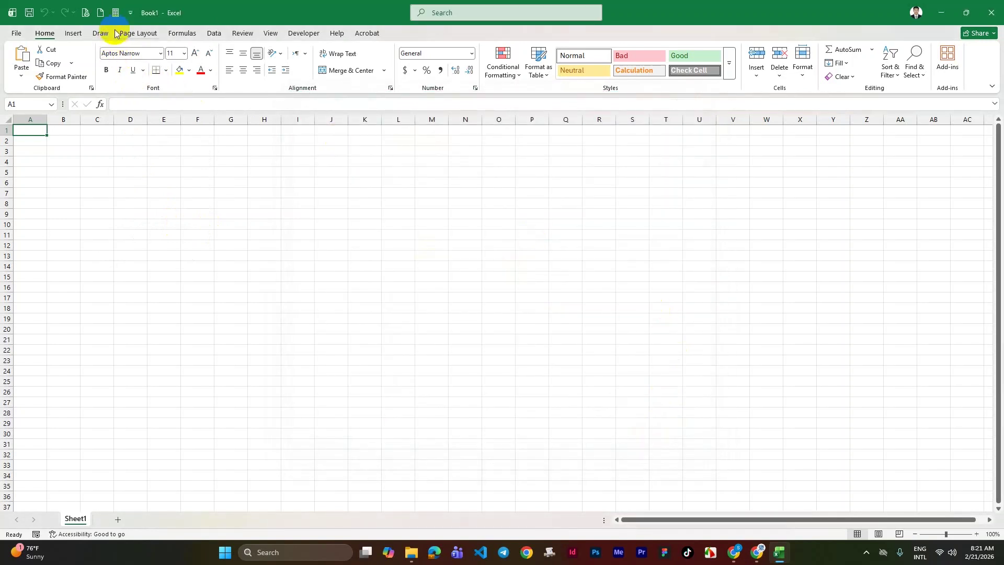
Select the cell range F8:I17 on Sheet1.
left_click_drag(261, 192, 392, 268)
left_click_drag(194, 204, 303, 300)
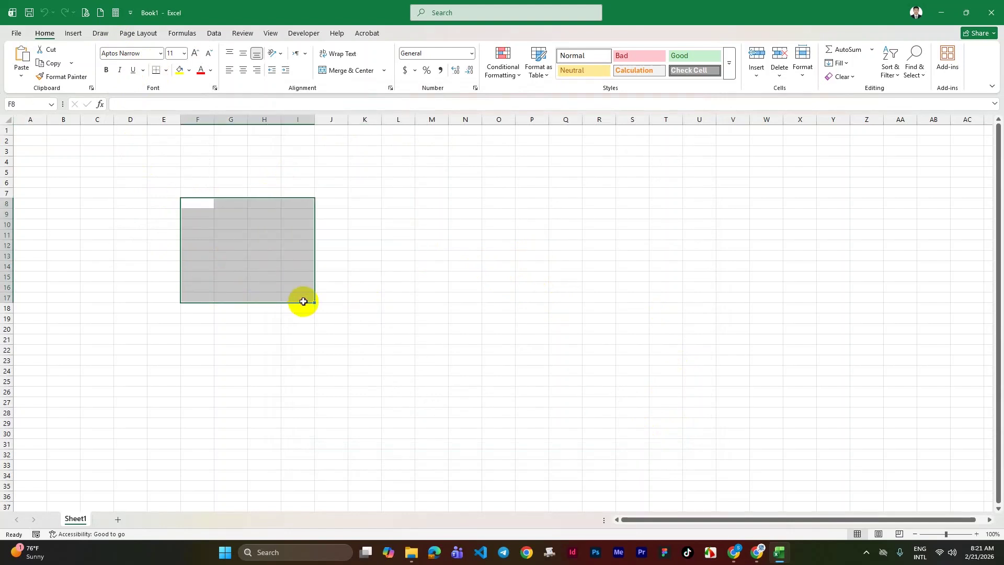
Add Conditional Formatting from the popular commands to the Quick Access Toolbar and view the rule options it offers.
left_click(130, 13)
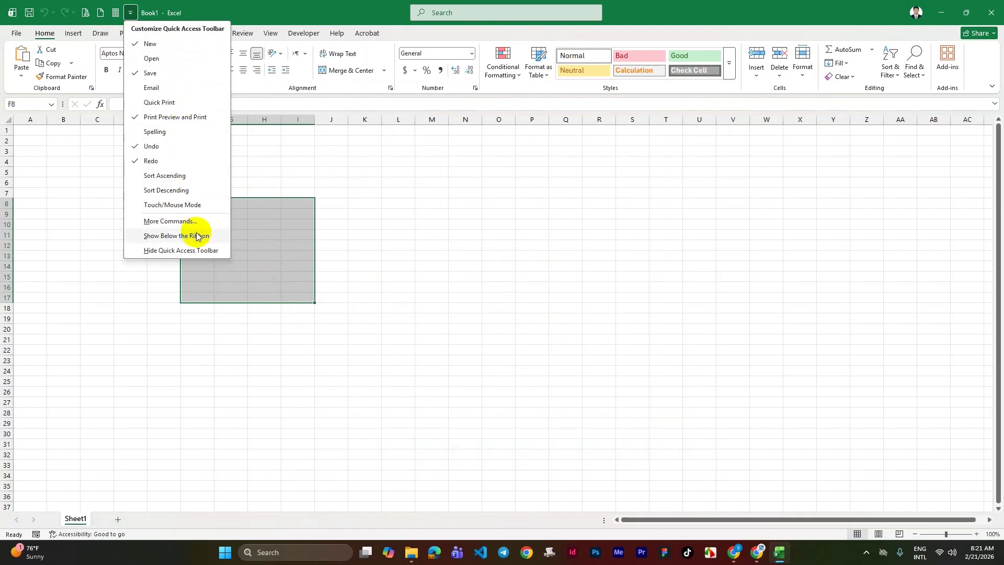
left_click(180, 220)
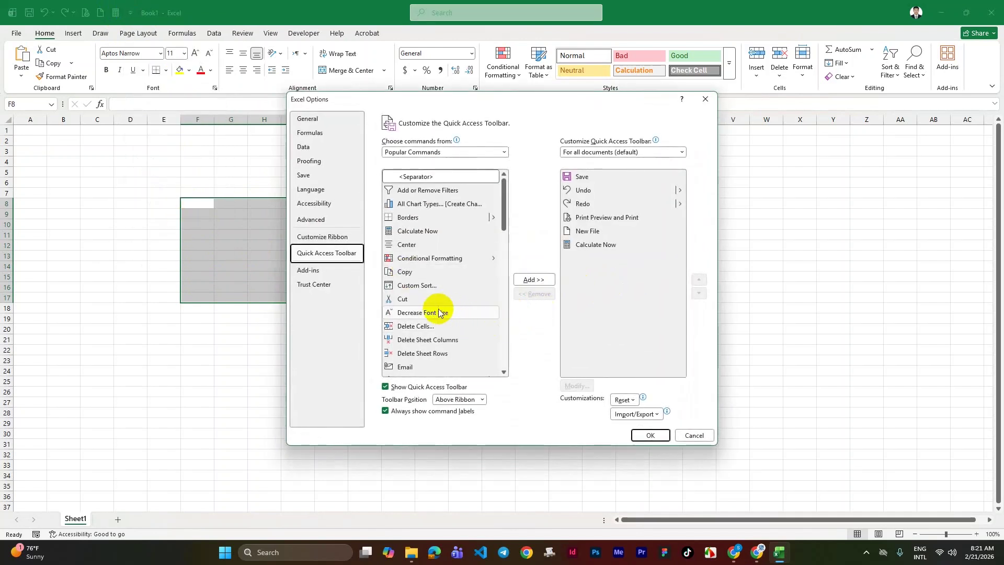
left_click(440, 262)
left_click(532, 280)
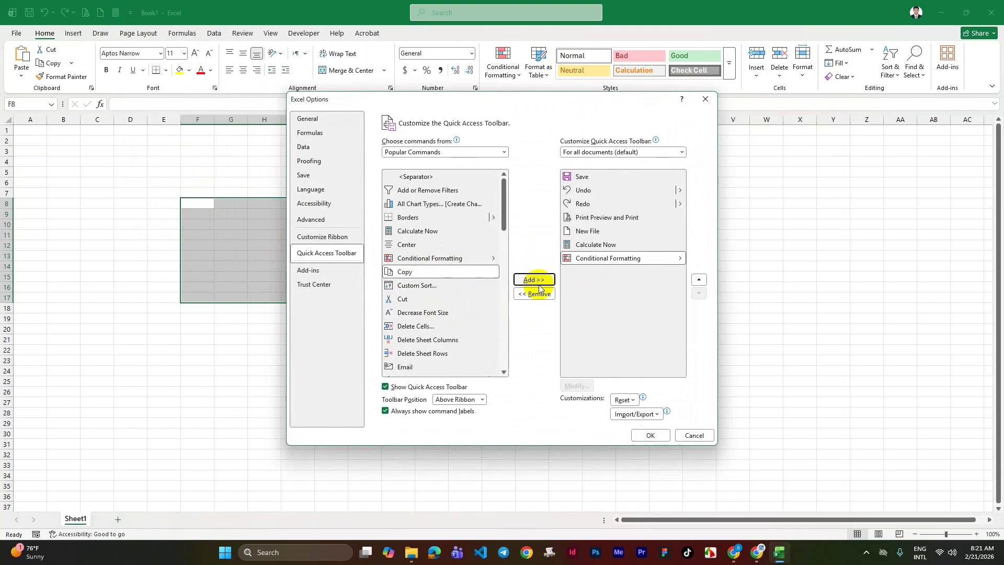
left_click(650, 435)
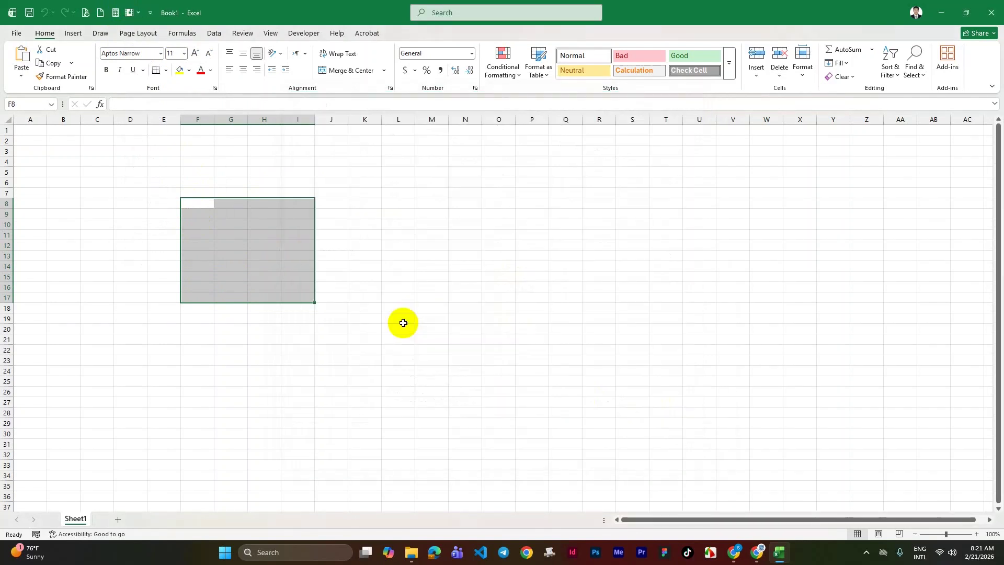
left_click(128, 16)
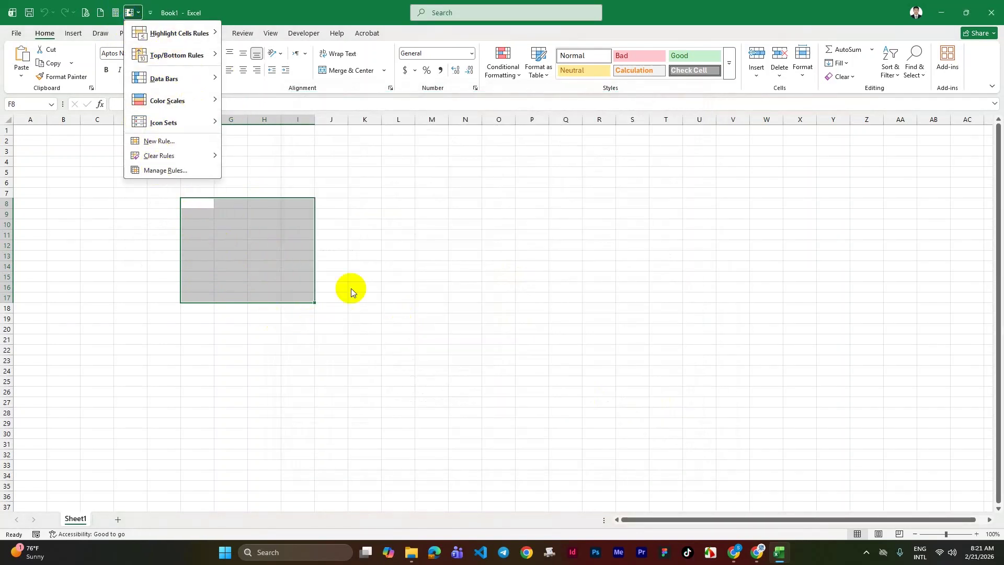
left_click(412, 335)
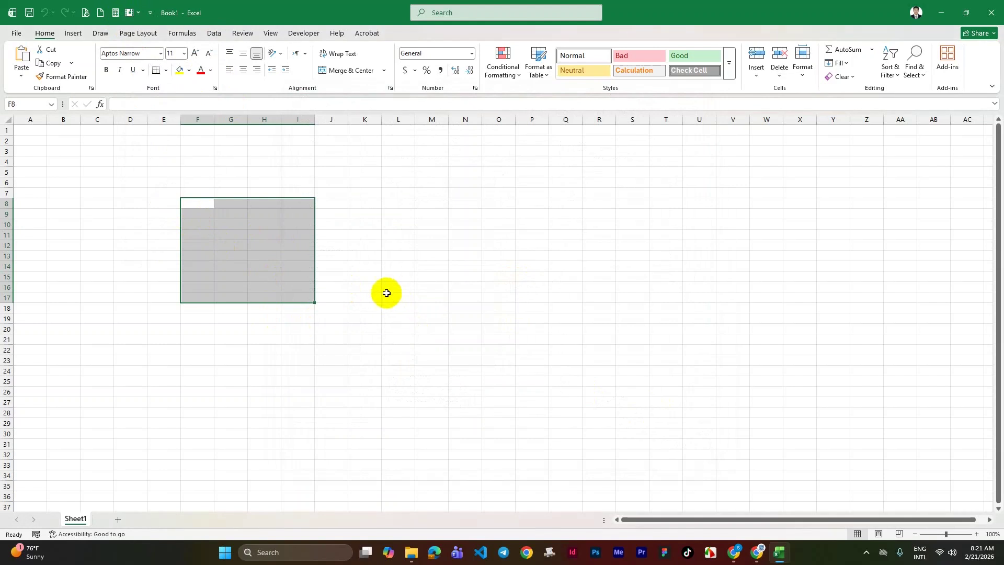
Remove Conditional Formatting from the Quick Access Toolbar through the Excel options.
left_click(150, 13)
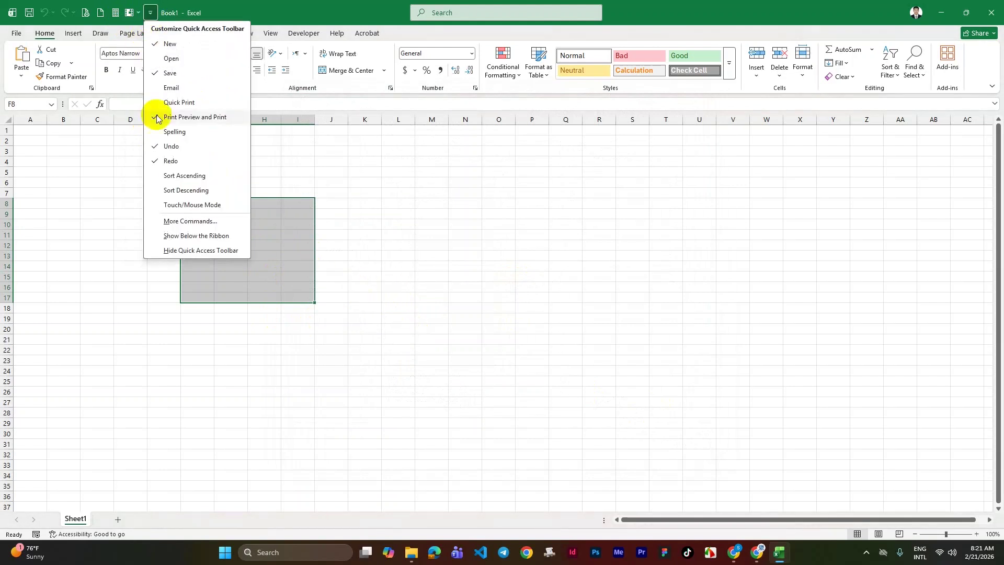
left_click(189, 223)
left_click(602, 258)
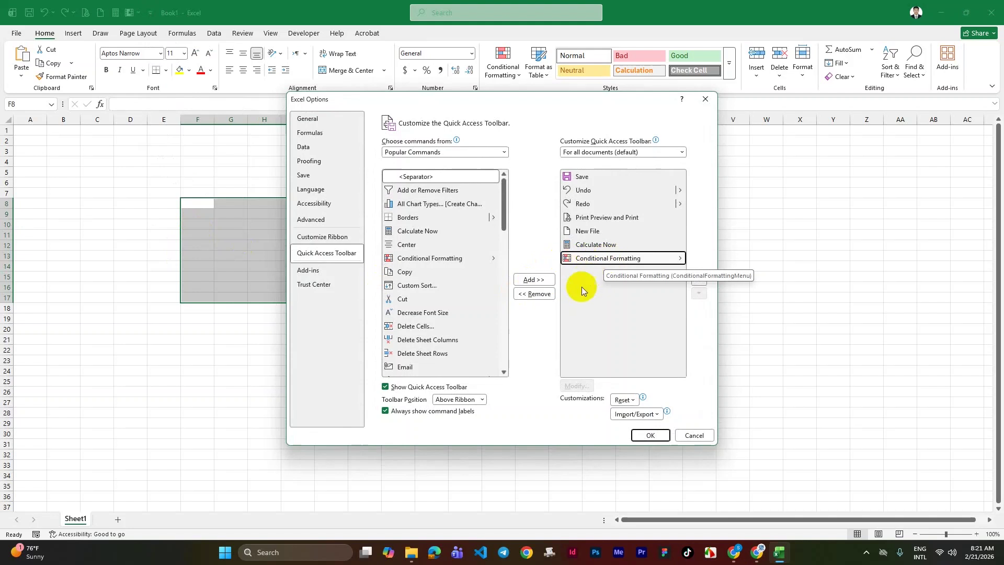
left_click(543, 295)
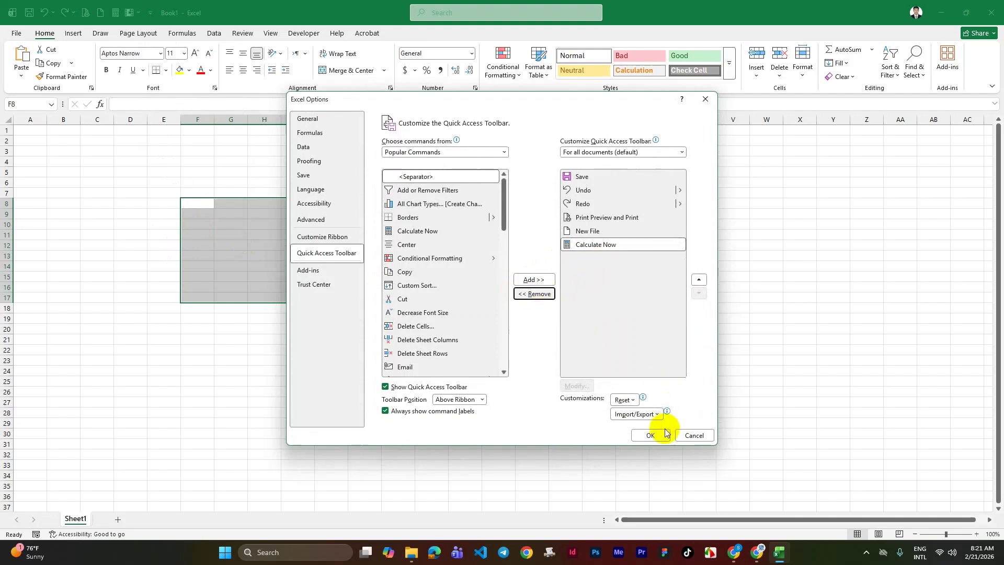
left_click(650, 434)
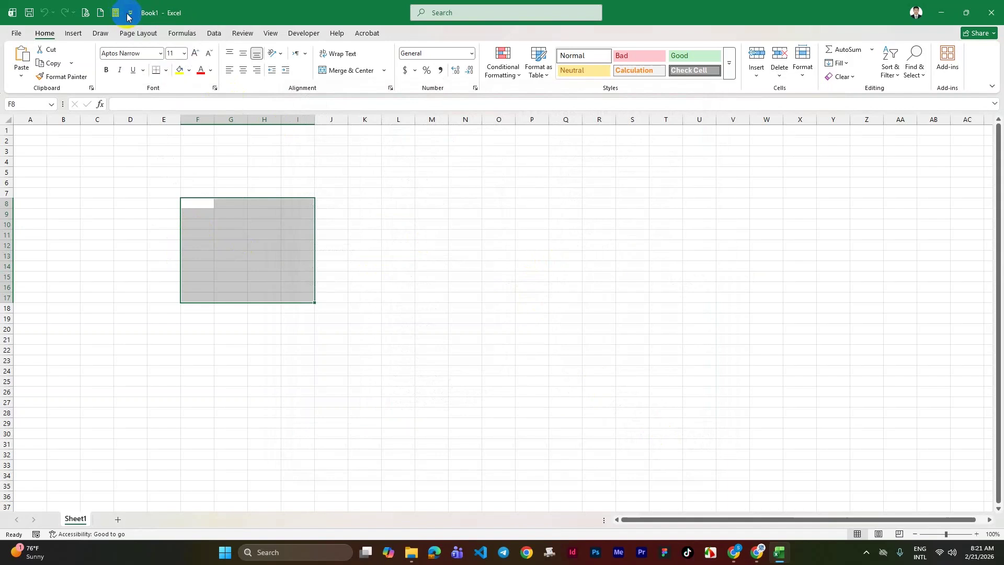
Remove Calculate Now from the Quick Access Toolbar through the Excel options.
left_click(130, 13)
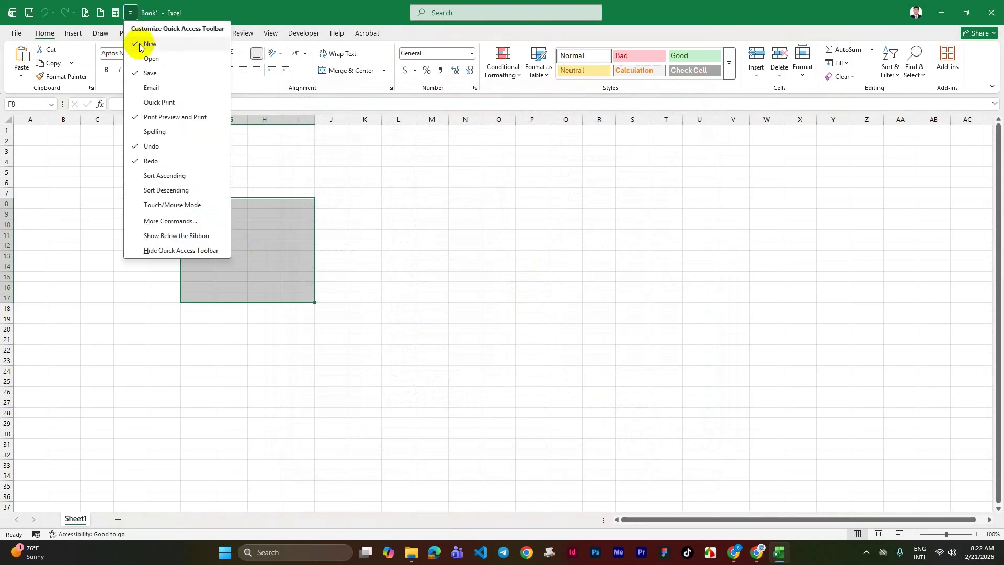
left_click(180, 222)
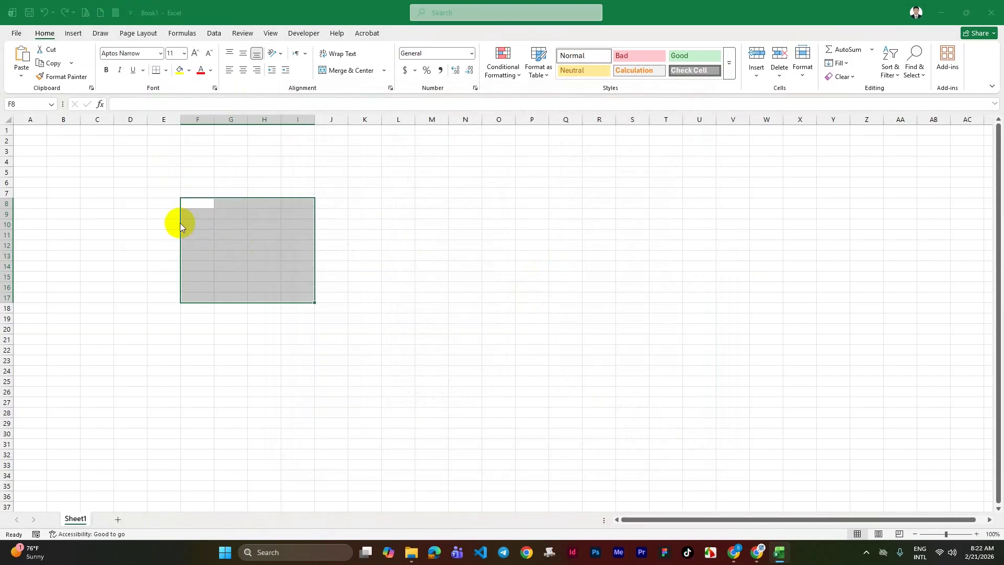
left_click(616, 244)
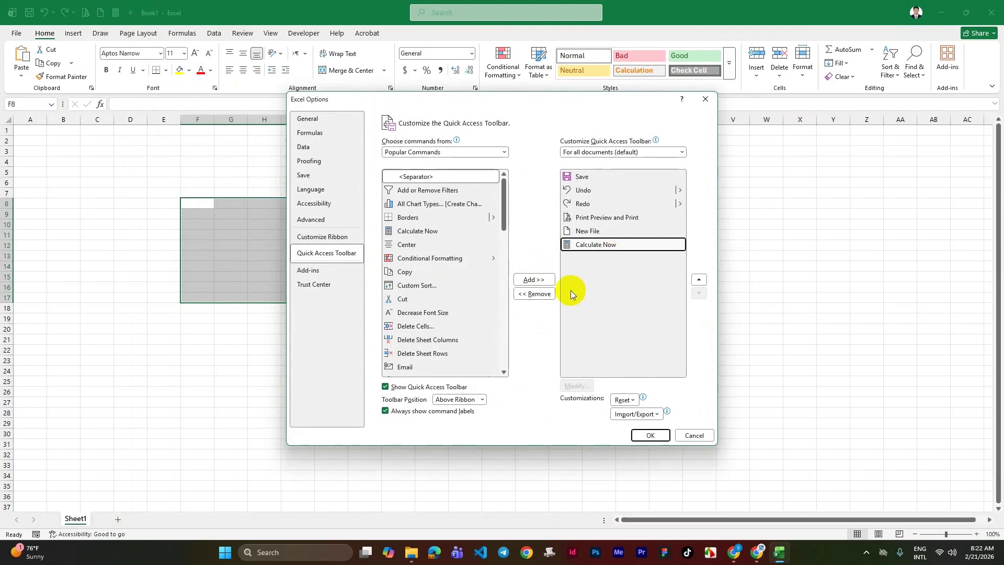
left_click(544, 293)
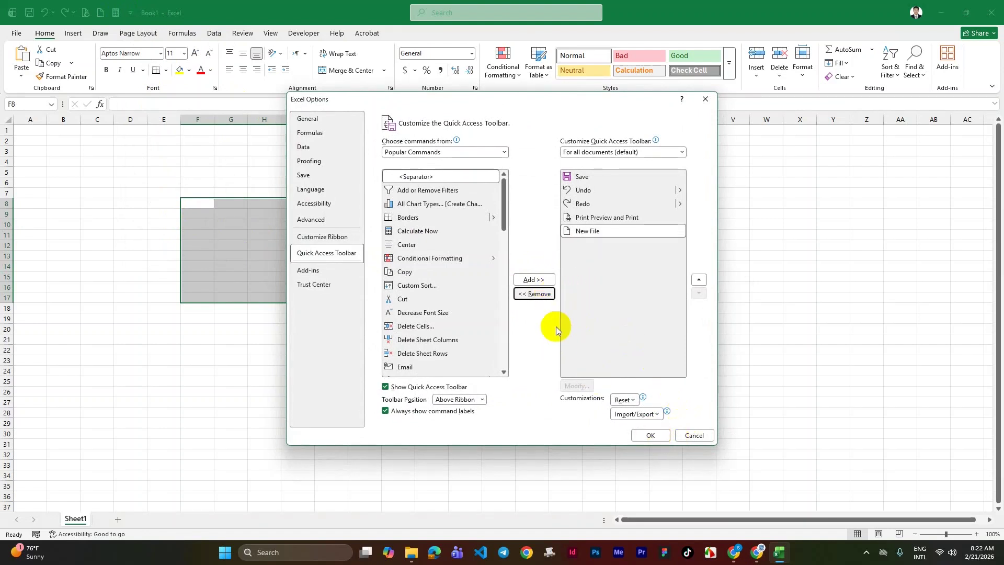
left_click(648, 434)
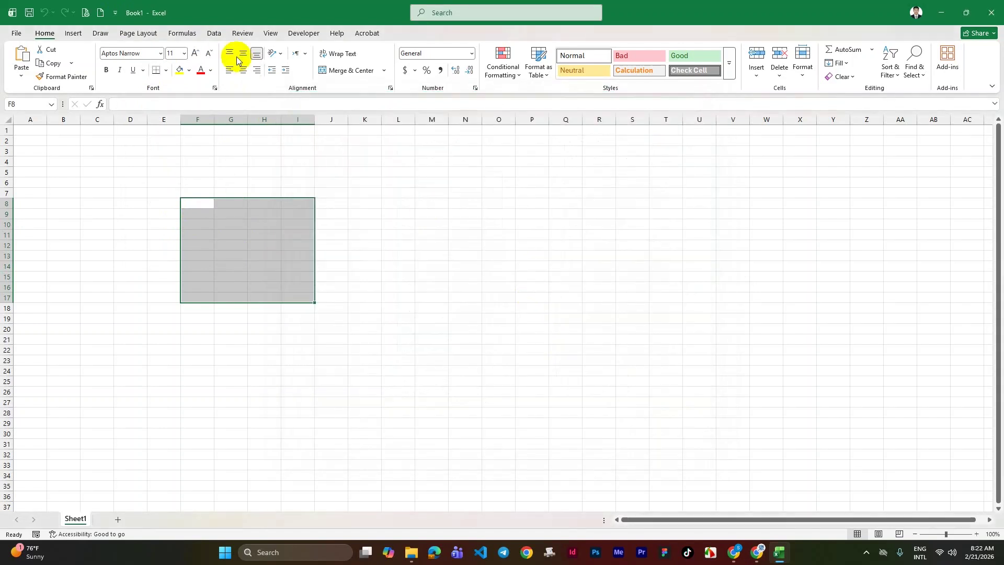
Remove the New command from the Quick Access Toolbar.
left_click(115, 13)
left_click(135, 44)
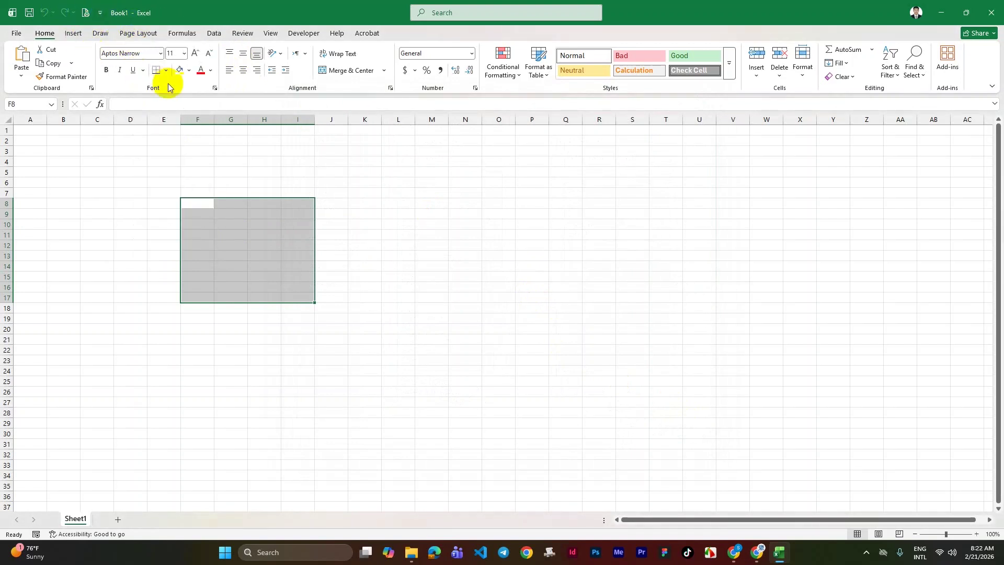
left_click(118, 16)
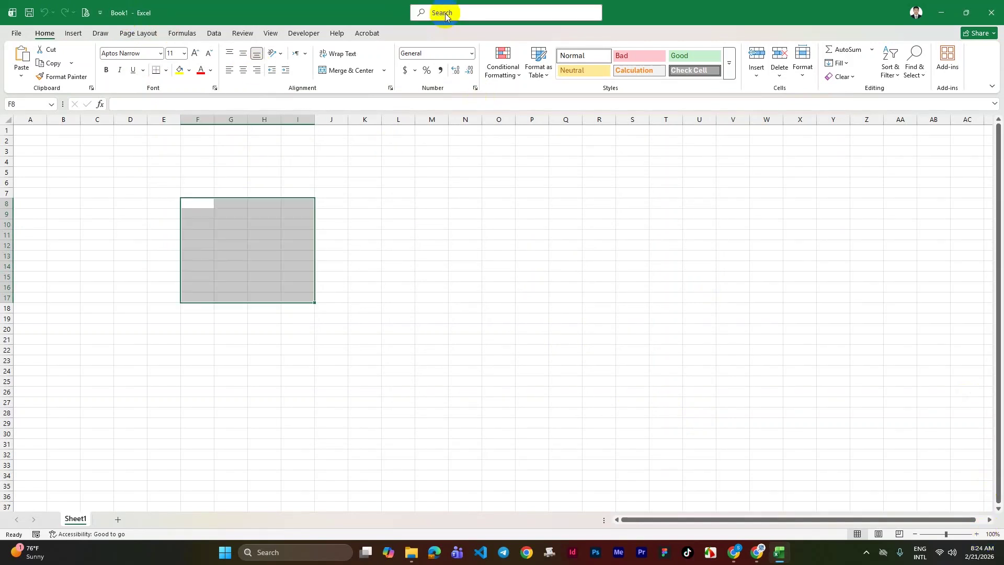
View the suggested actions offered by the search box and dismiss them.
left_click(445, 15)
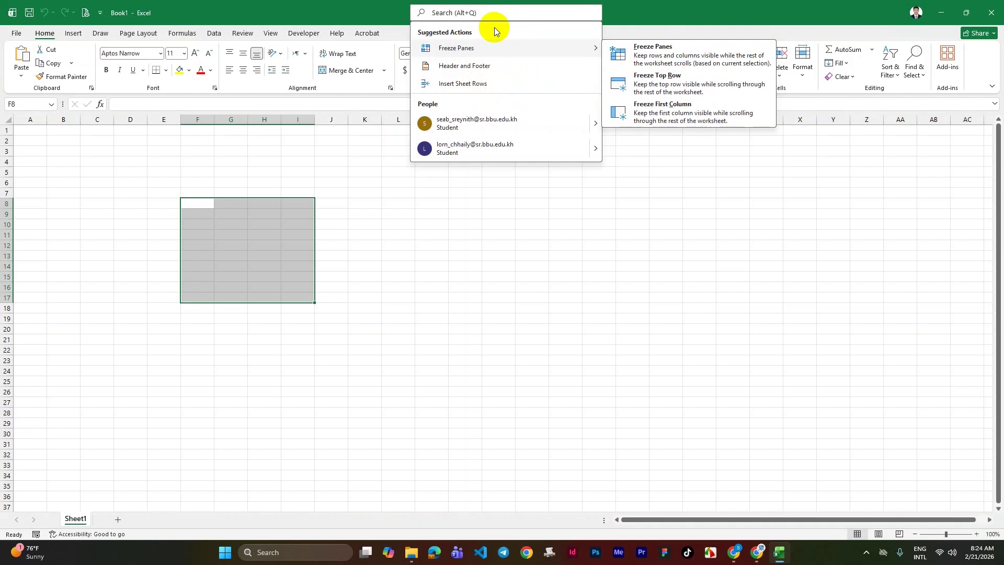
left_click(492, 222)
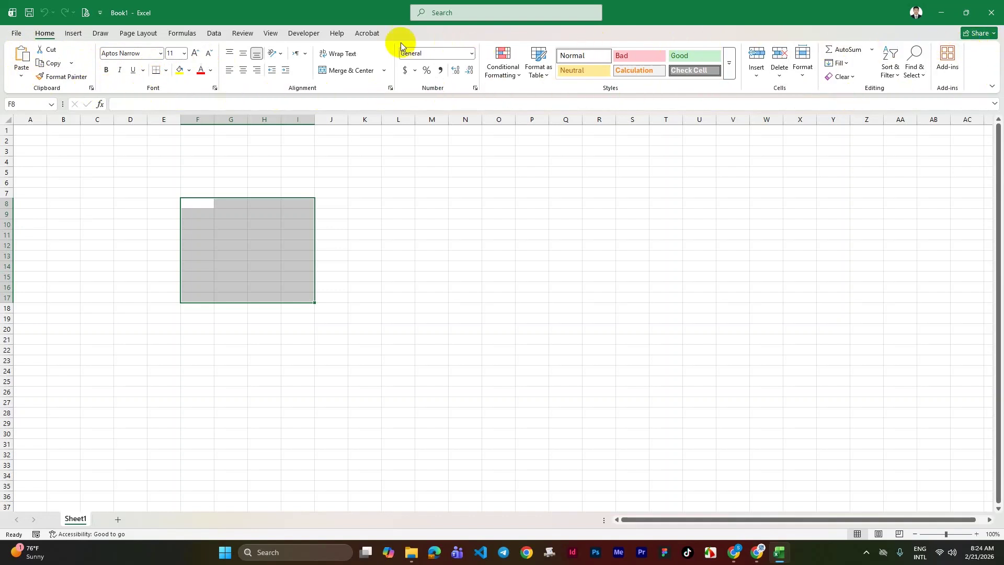
View the Clipboard options and the Font settings of the Format Cells dialog, closing both without changes.
left_click(92, 89)
left_click(131, 125)
left_click(211, 86)
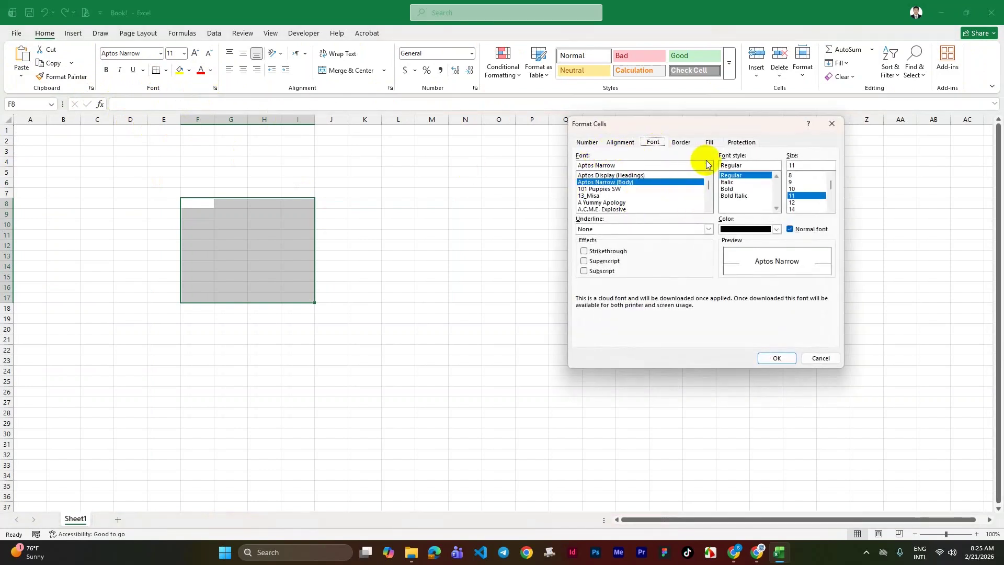
left_click(831, 125)
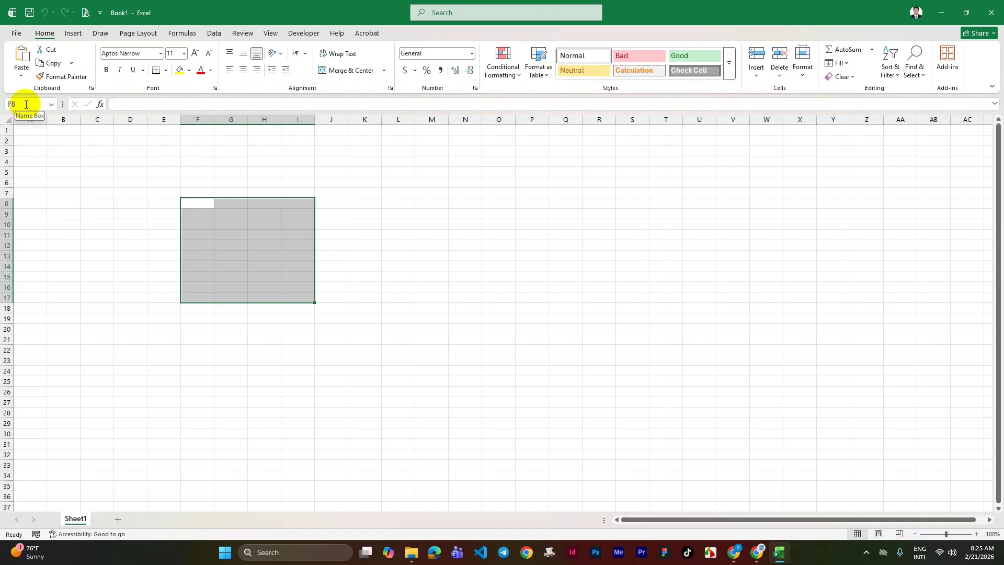
Enter the formula =5*5 in cell K8 and reselect the cell to inspect its formula.
left_click(366, 205)
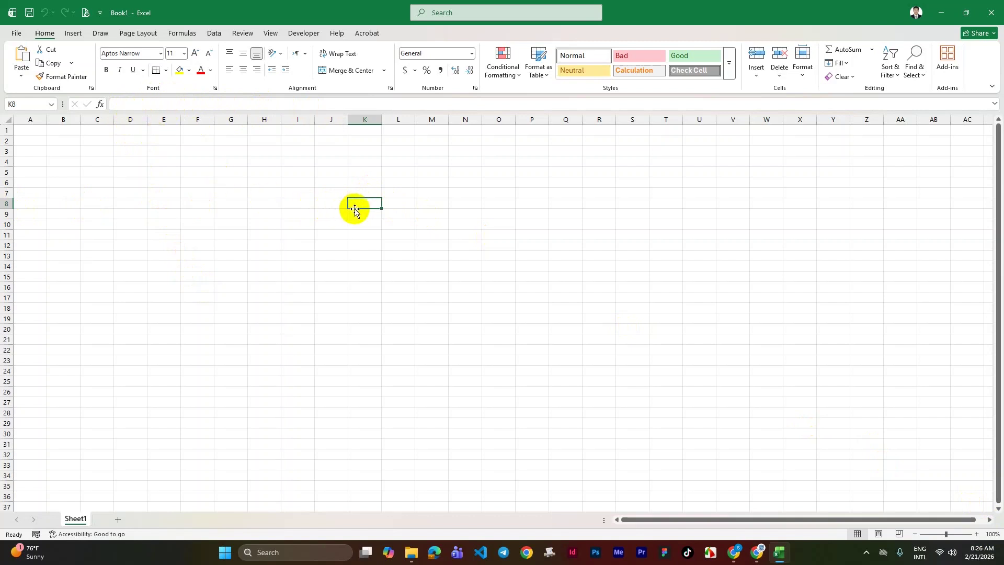
type("=5")
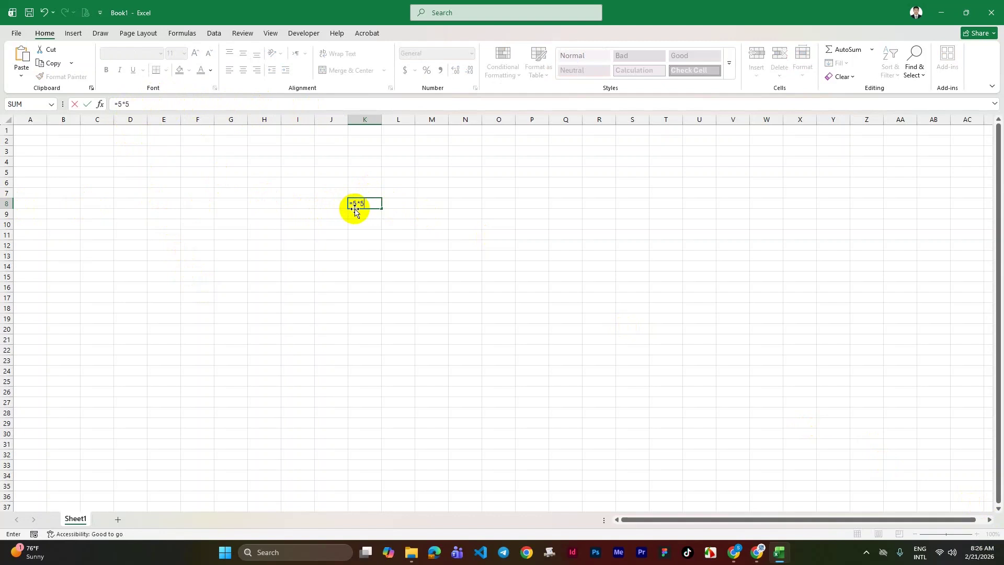
type("*5")
key("Return")
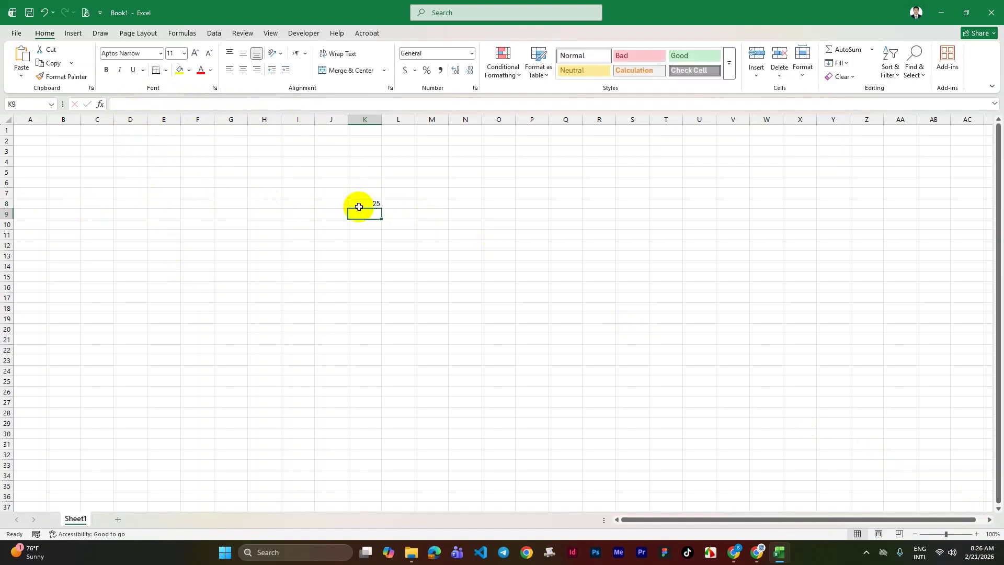
left_click(358, 205)
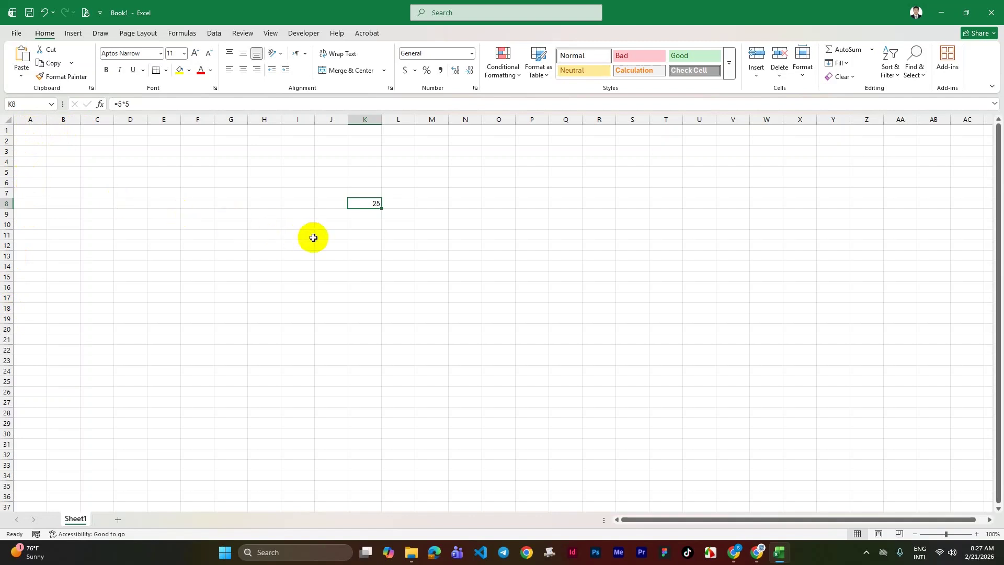
Examine the worksheet grid of Sheet1 by selecting various cells and the range A1:J19, and clear the selection.
left_click(356, 234)
left_click_drag(145, 163, 700, 448)
left_click(332, 315)
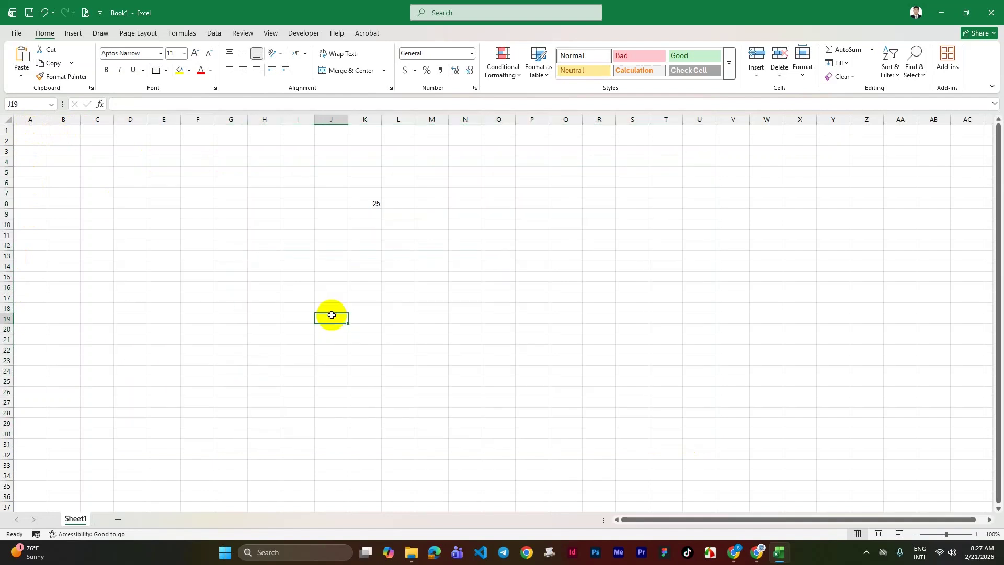
left_click(168, 225)
left_click(60, 174)
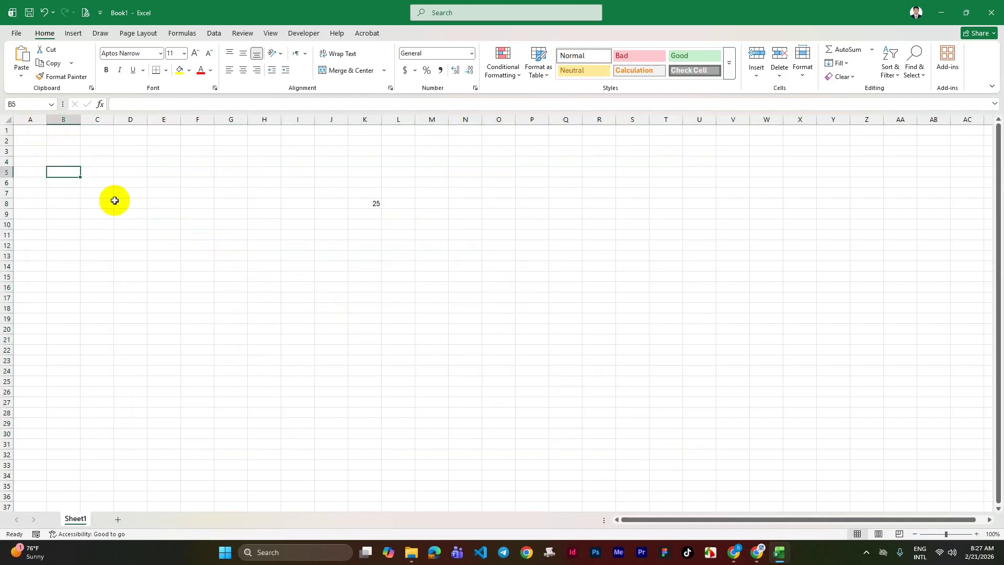
left_click(230, 265)
left_click(264, 359)
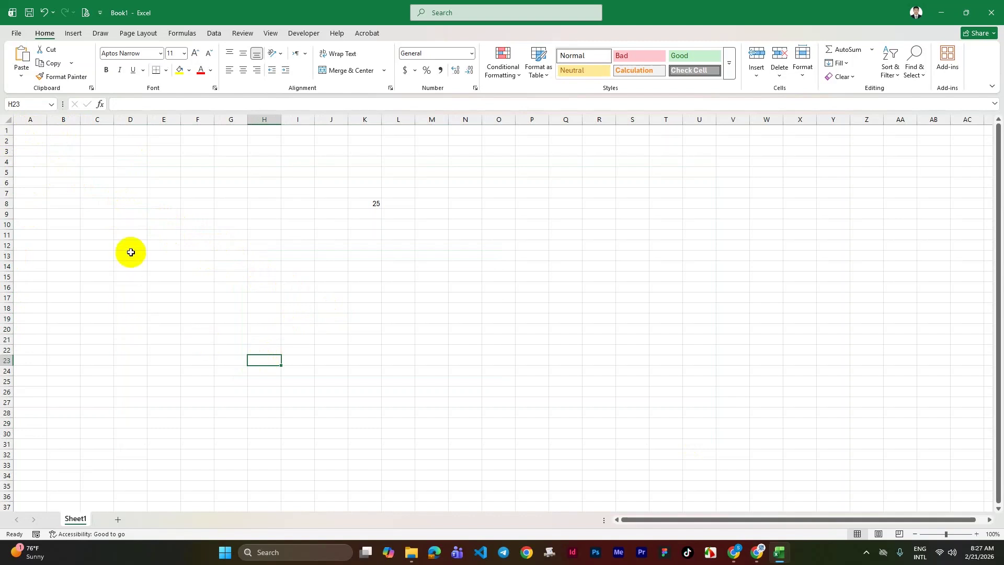
left_click(197, 172)
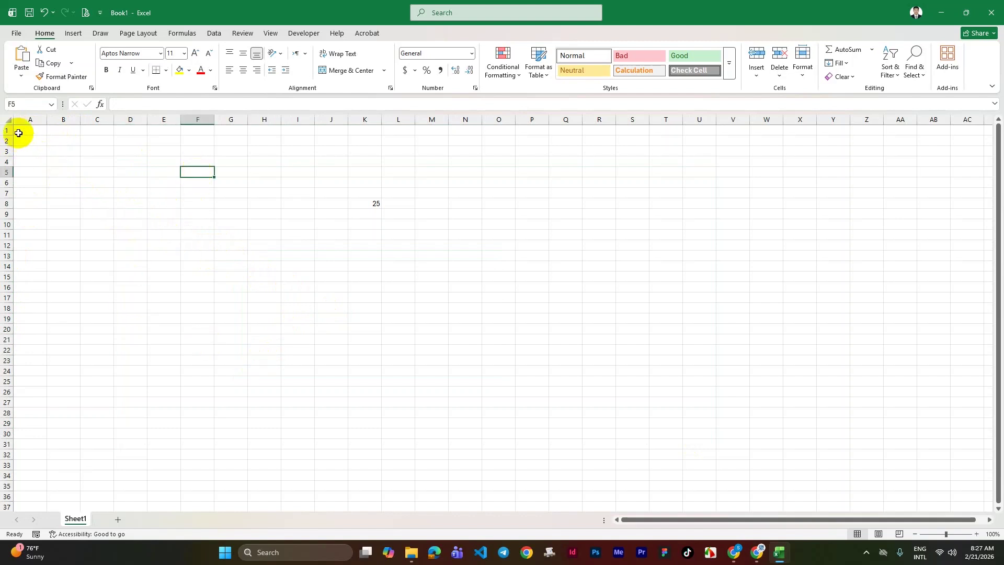
left_click_drag(18, 132, 342, 319)
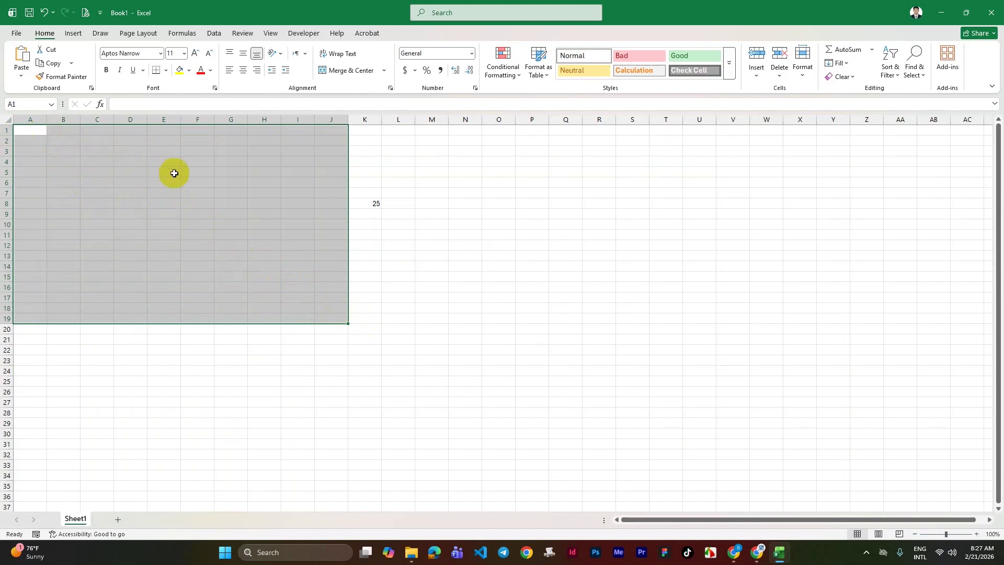
left_click(423, 277)
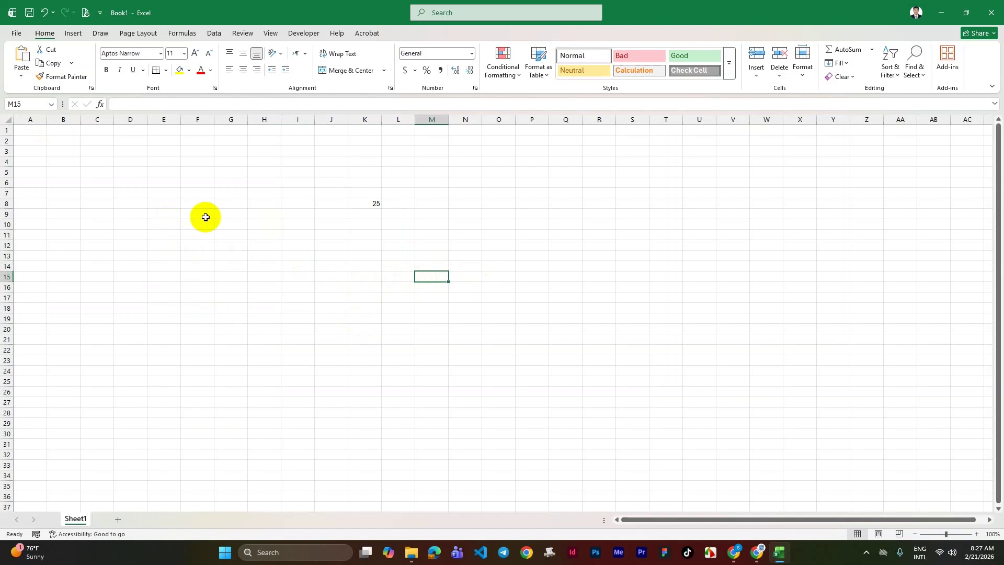
left_click(208, 255)
left_click(253, 318)
left_click(405, 326)
left_click(412, 270)
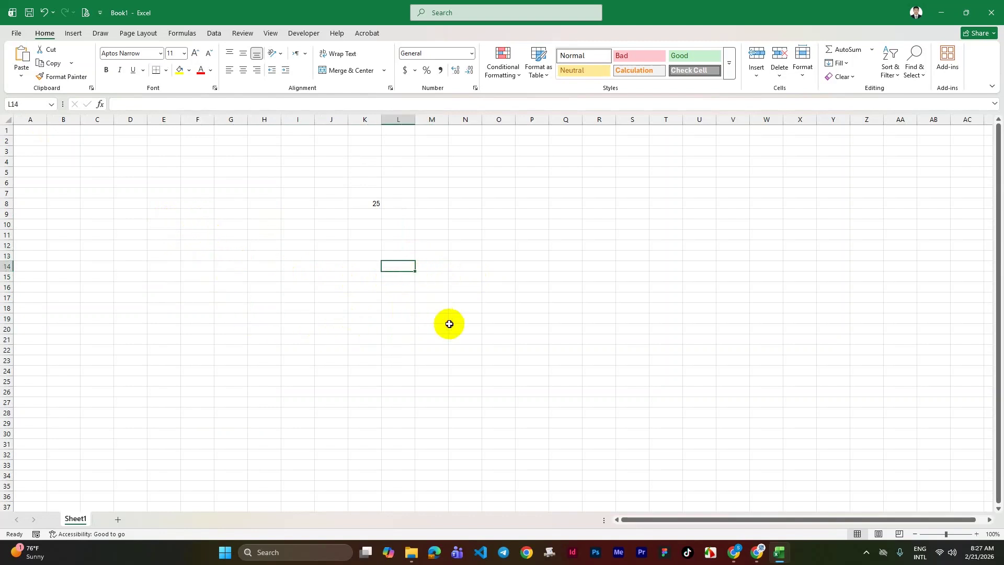
left_click(390, 350)
left_click(332, 306)
Enter the text "Active Cell" in cell K14 and widen column K around it.
left_click(370, 265)
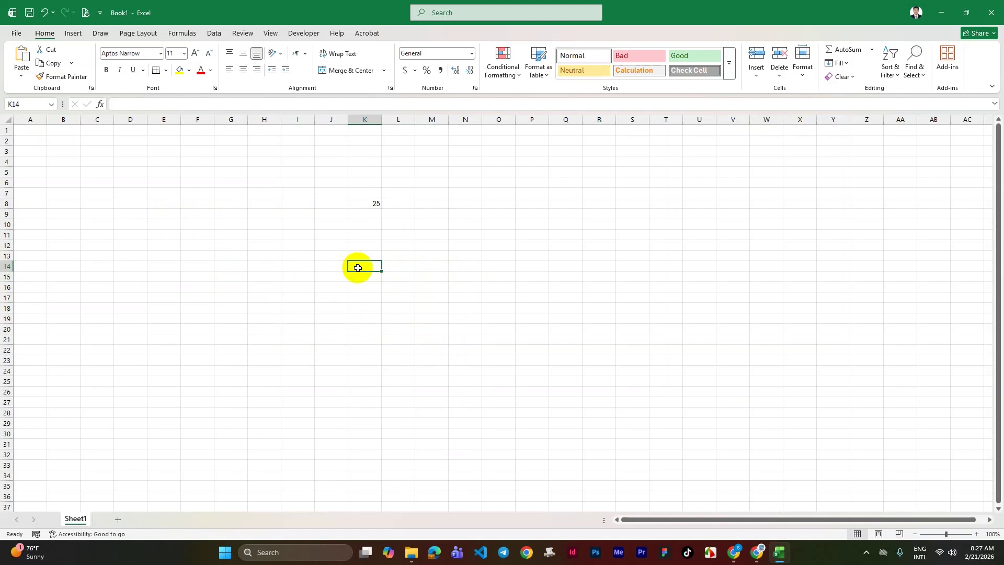
type("Active Cell")
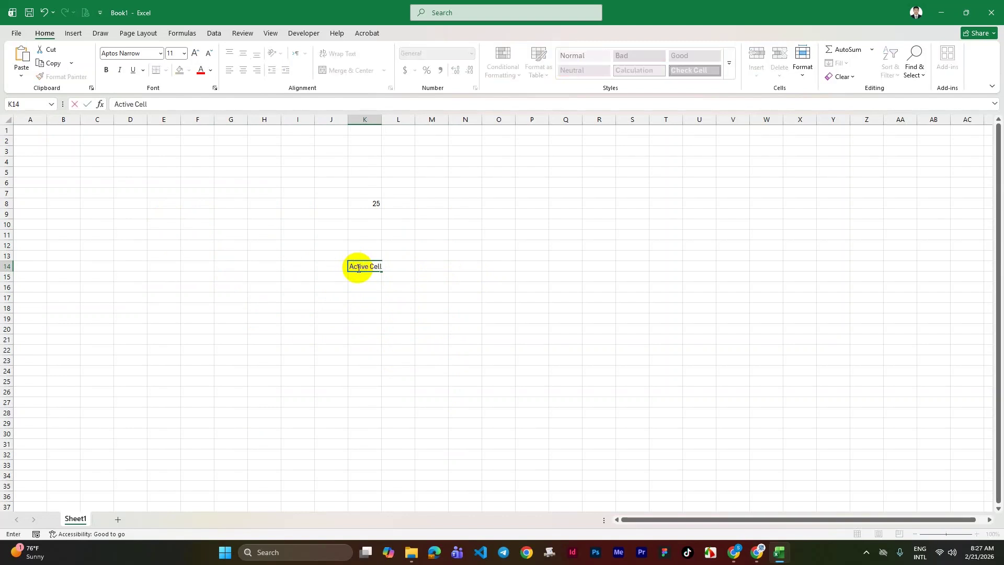
key("Return")
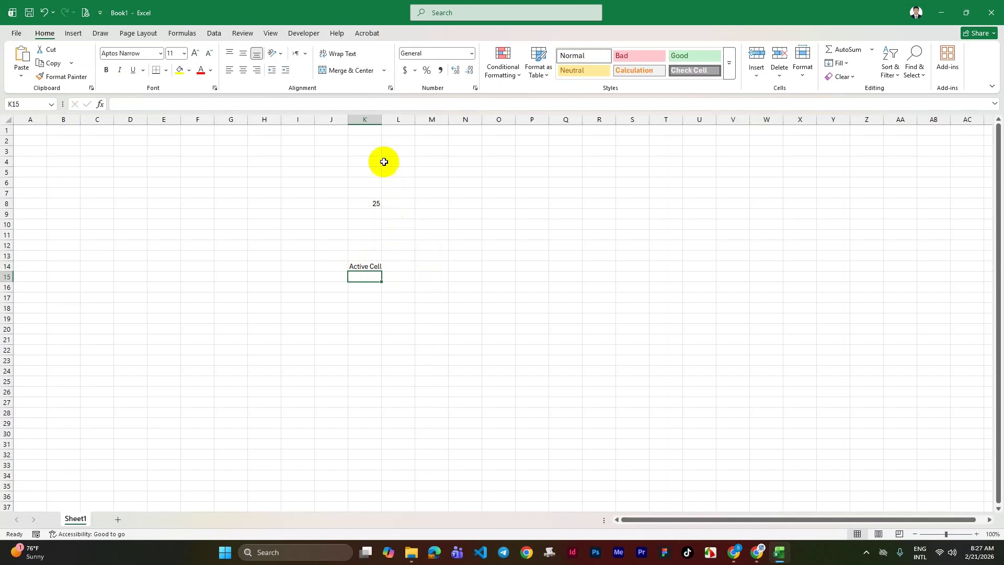
left_click_drag(381, 119, 401, 122)
left_click(376, 266)
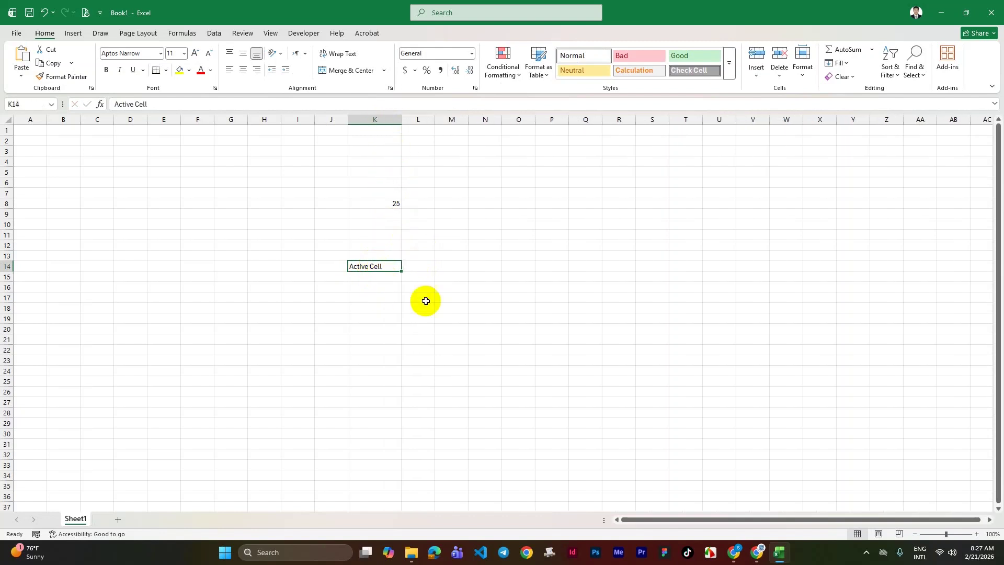
left_click(479, 319)
left_click(335, 330)
left_click(257, 214)
left_click(301, 353)
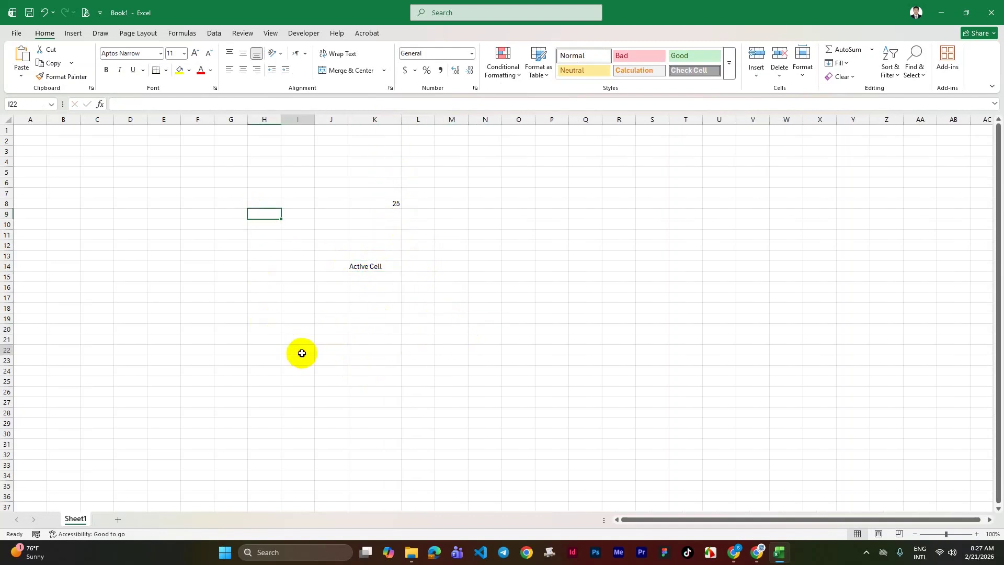
left_click(331, 413)
left_click(518, 349)
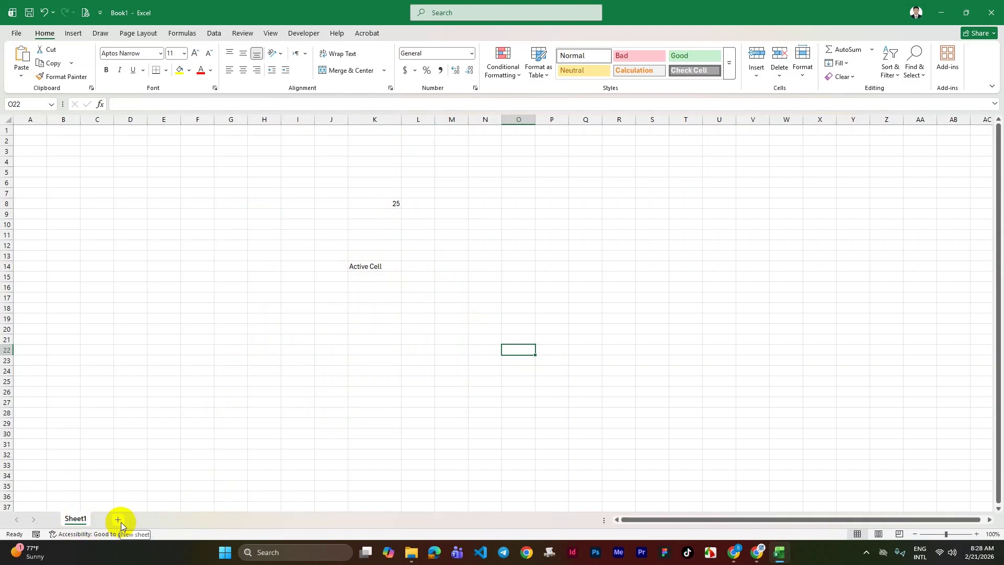
left_click(228, 456)
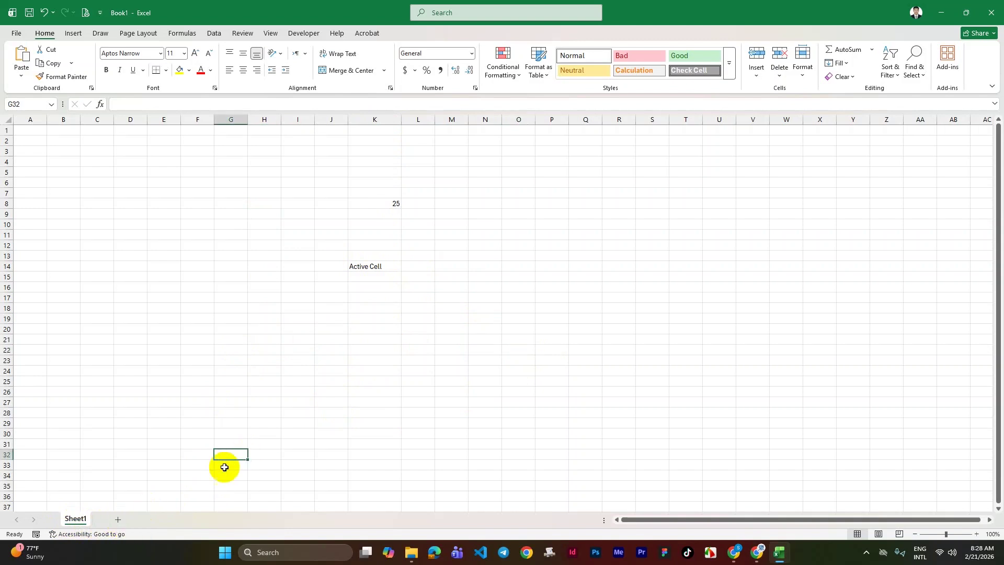
Add a new worksheet to the workbook and select cell J17 on it.
left_click(119, 519)
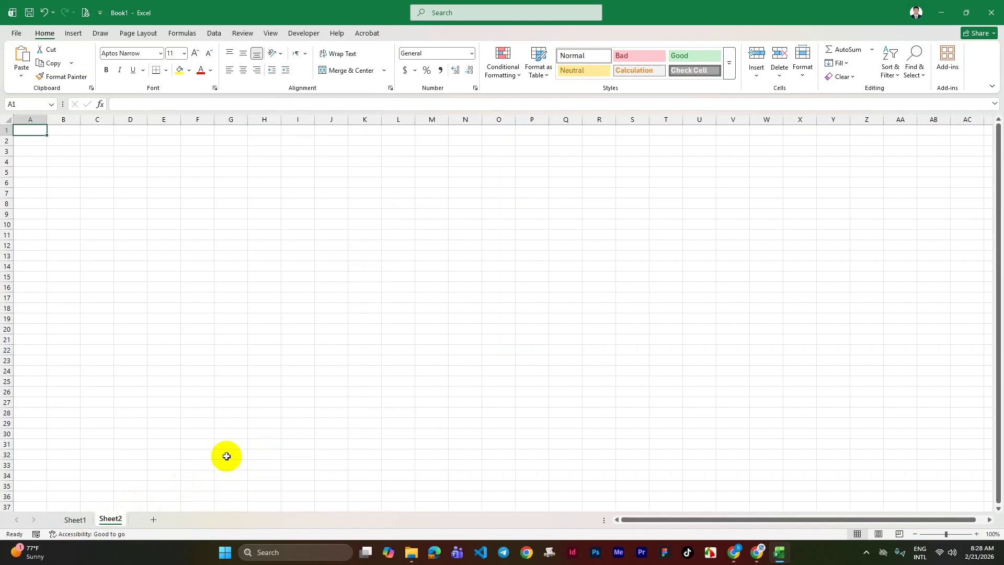
left_click(201, 347)
left_click(303, 246)
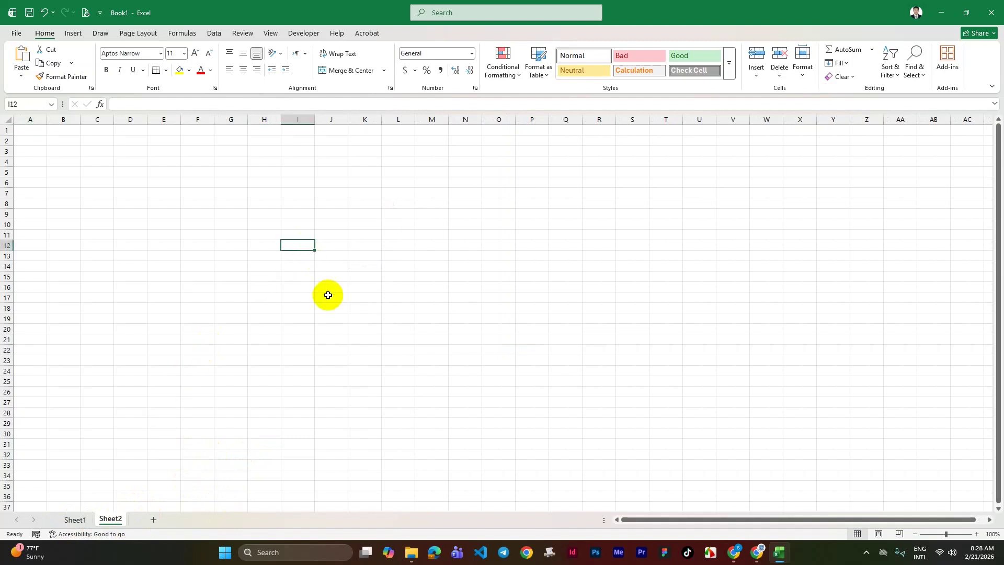
left_click(327, 295)
Lengthen the horizontal scroll bar on Sheet2 and shift the view by one column.
left_click_drag(637, 519, 455, 518)
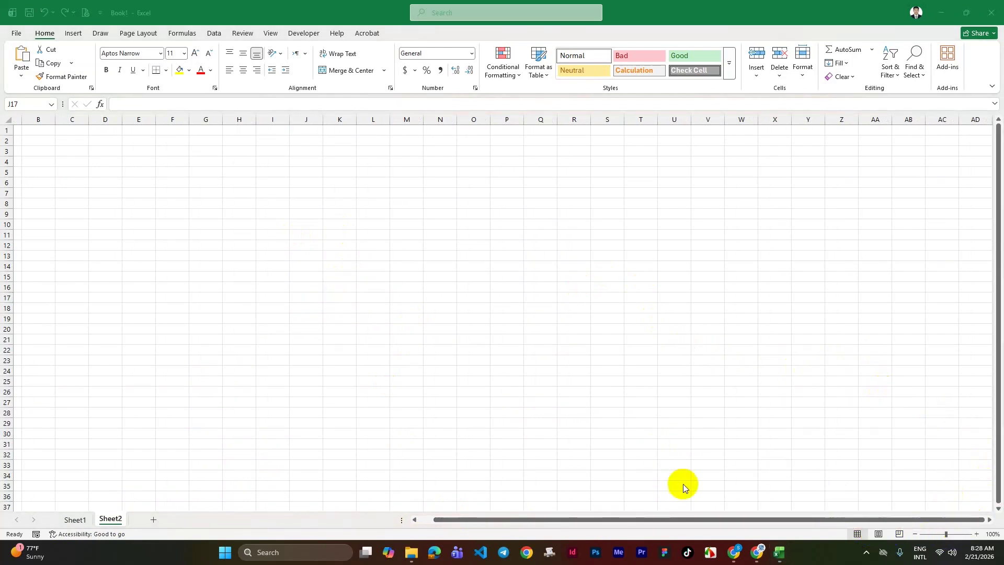
left_click(714, 519)
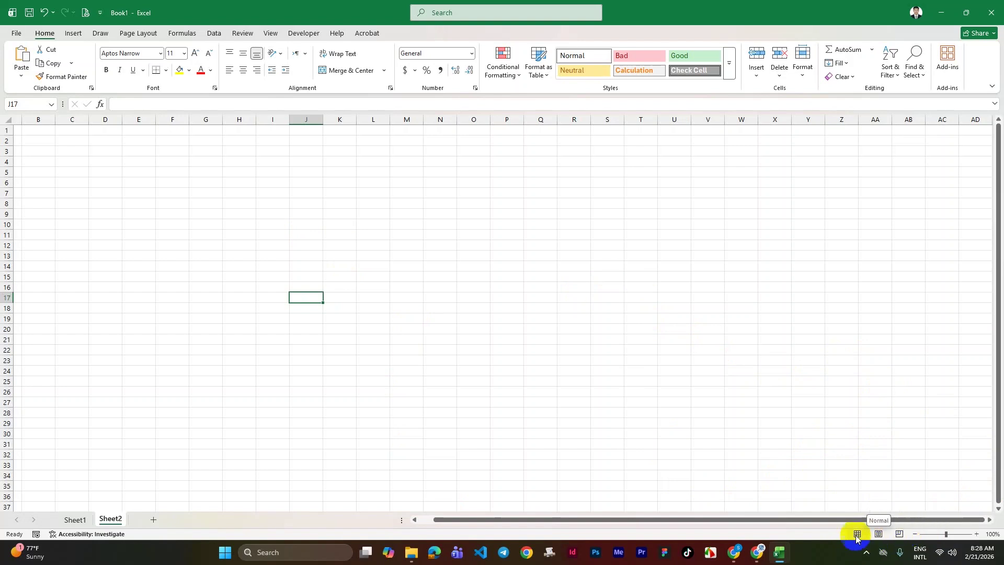
left_click_drag(346, 193, 483, 275)
left_click_drag(443, 330, 488, 367)
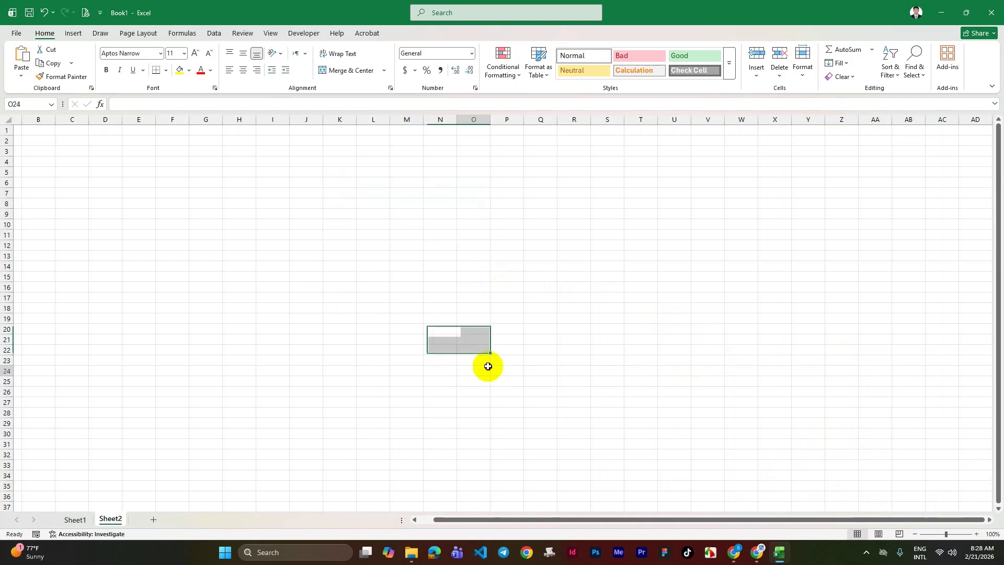
left_click(297, 205)
left_click(302, 317)
left_click(238, 256)
left_click(350, 244)
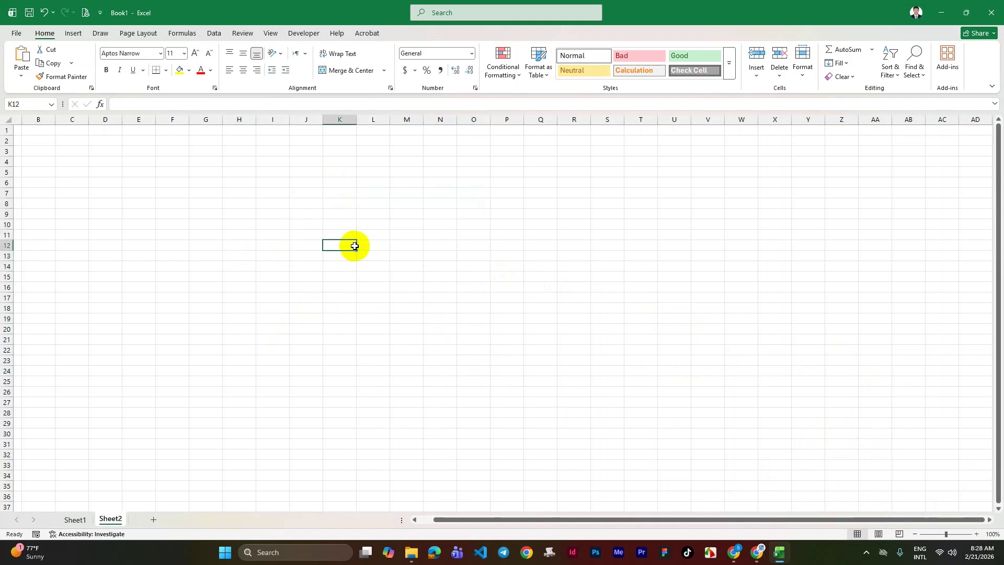
left_click(401, 288)
Show Sheet2 in Page Layout view and select cells on its first page, including C3:E7 and E19.
left_click(879, 534)
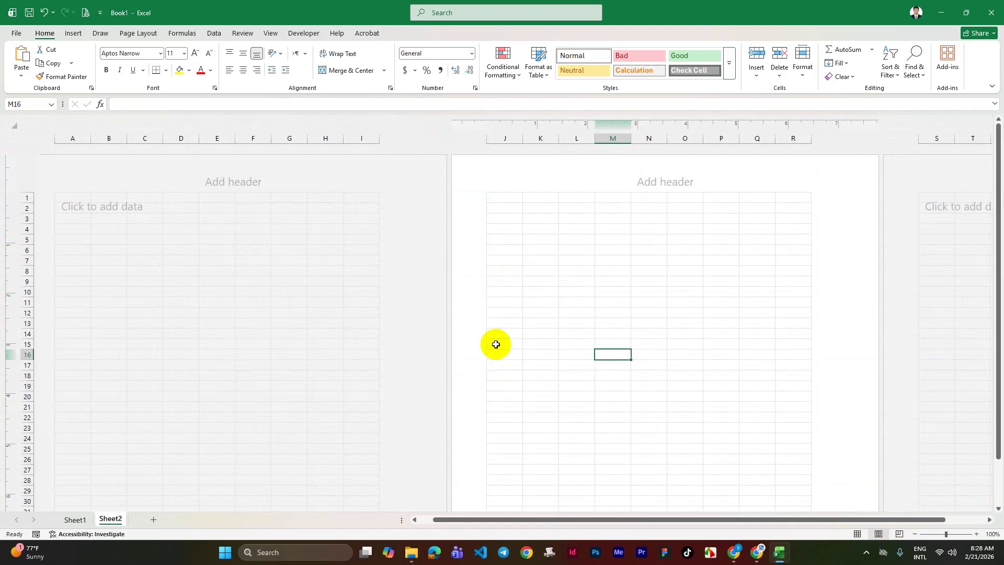
left_click(253, 262)
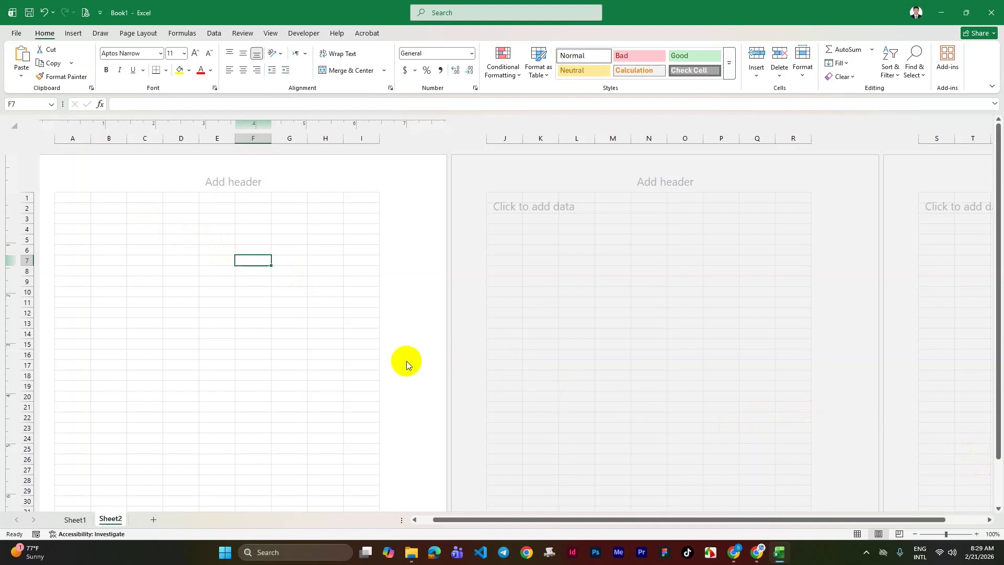
left_click_drag(151, 219, 213, 264)
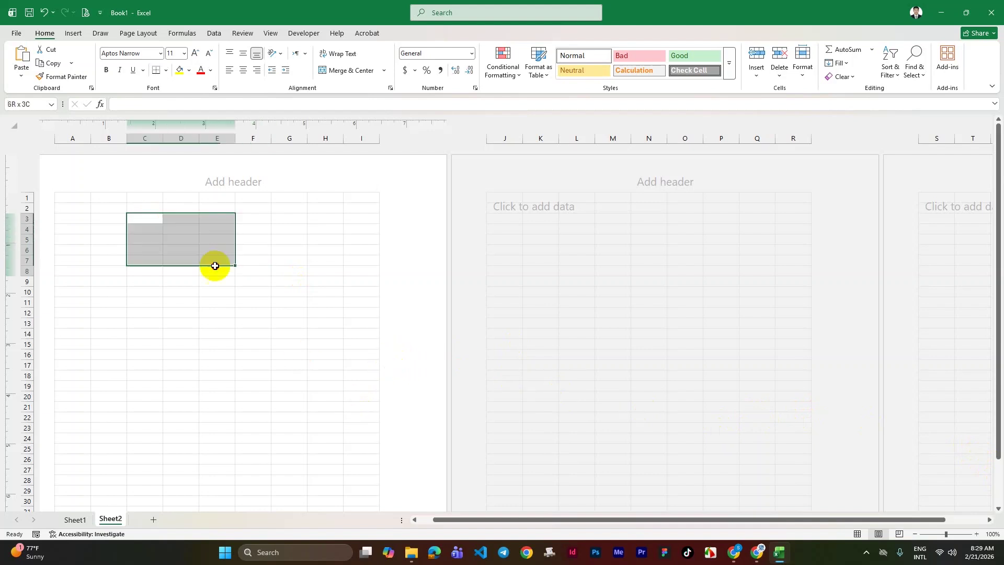
left_click(230, 385)
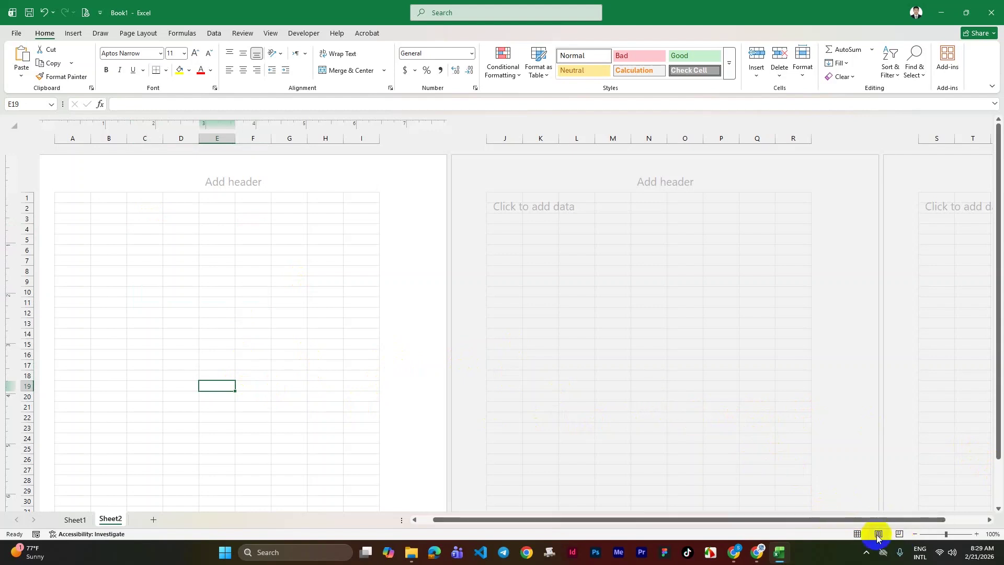
Select the range B1:M28 on Sheet2 in Page Break Preview and return the sheet to Normal view.
left_click(899, 534)
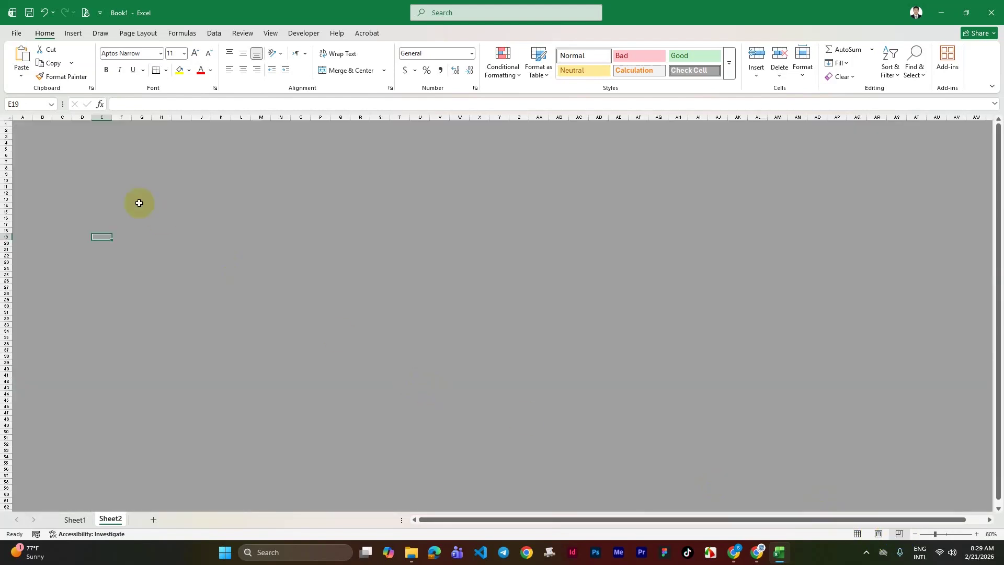
left_click_drag(102, 167, 251, 301)
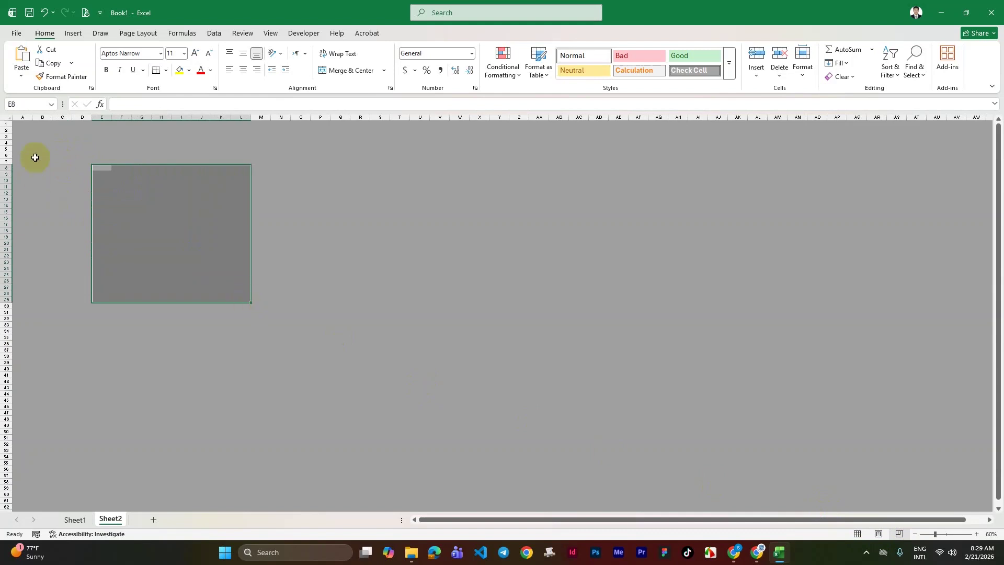
left_click_drag(42, 124, 269, 293)
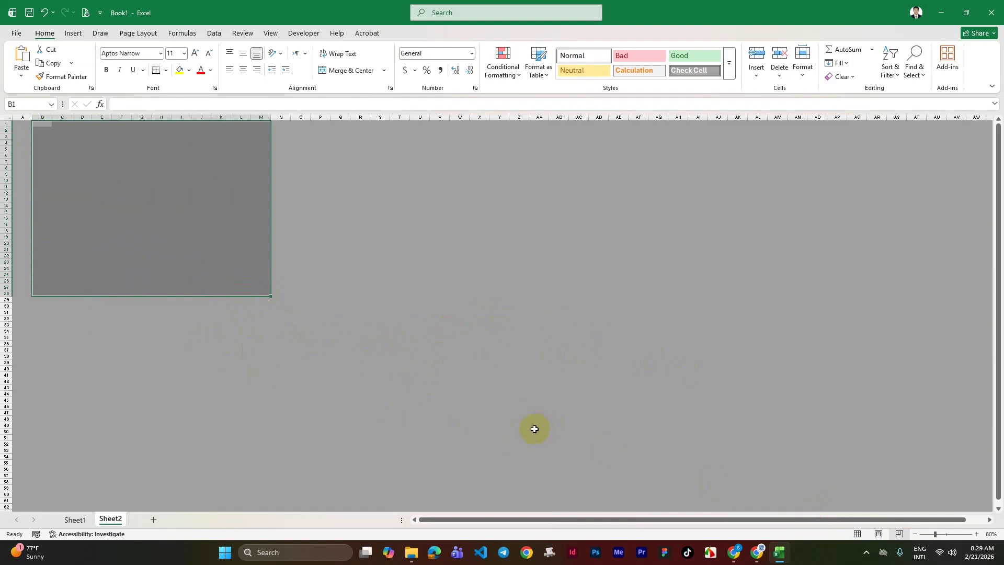
left_click(857, 534)
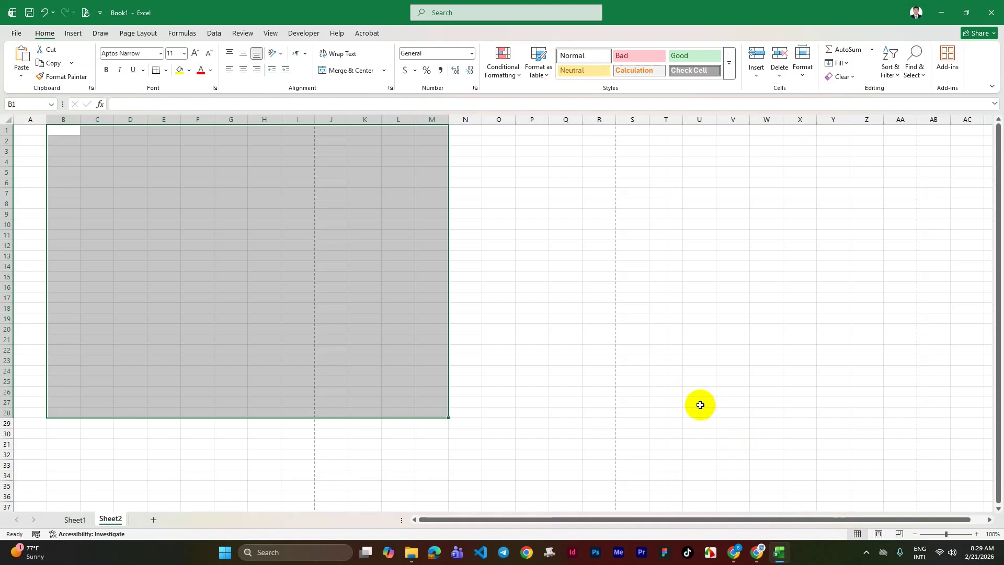